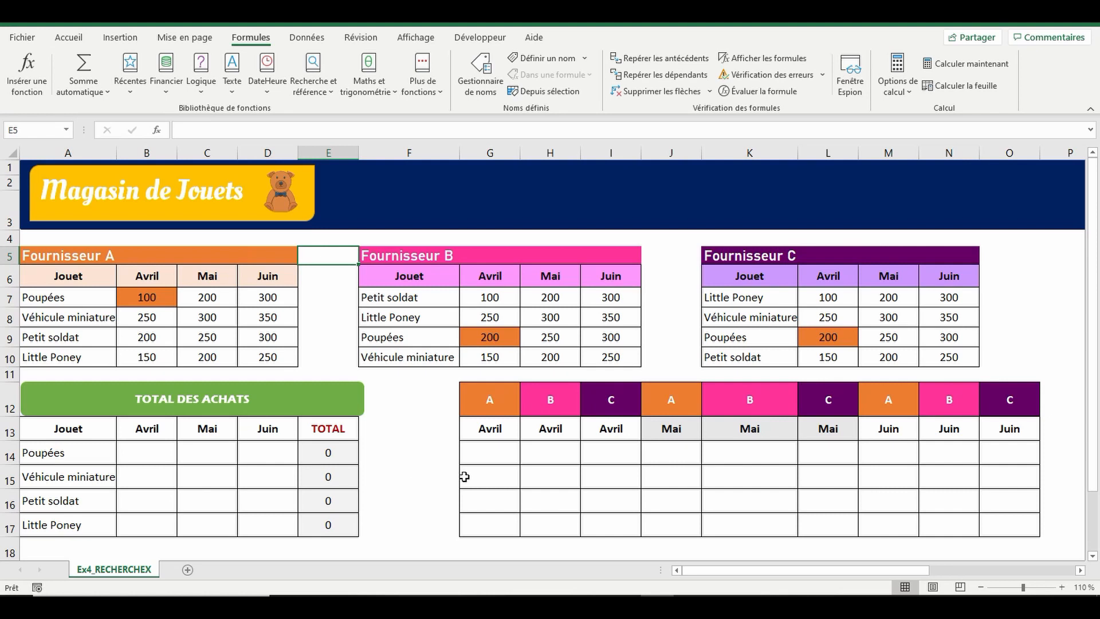
# Enter the formula =RECHERCHEX(A14;A7:A10;B7:D10) in cell G14 to look up Poupées in Fournisseur A's table
pyautogui.click(492, 456)
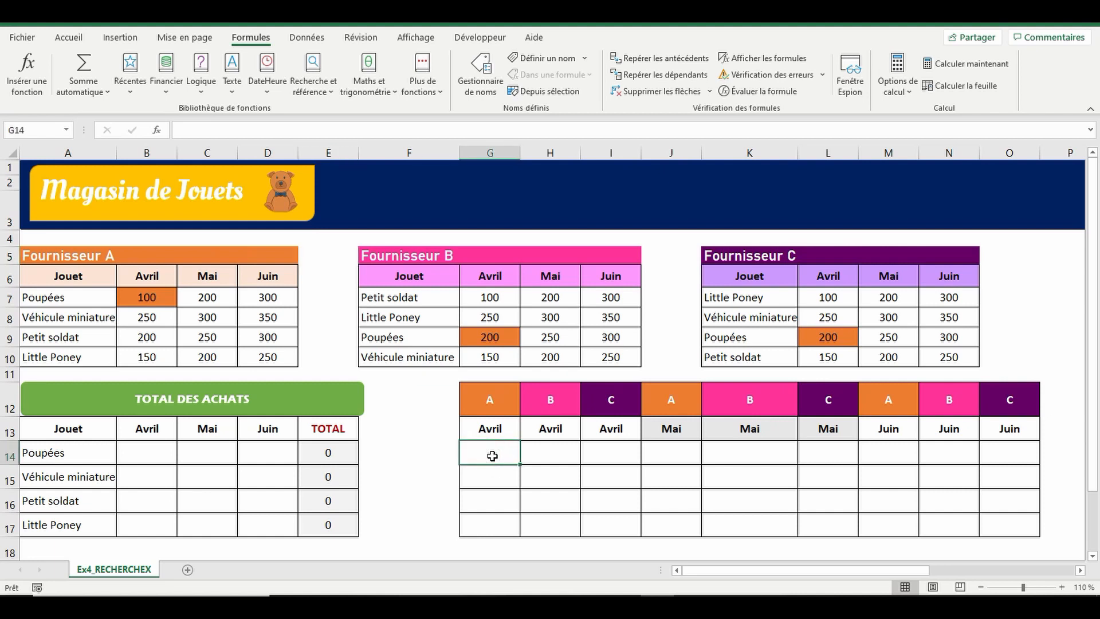
pyautogui.write('=')
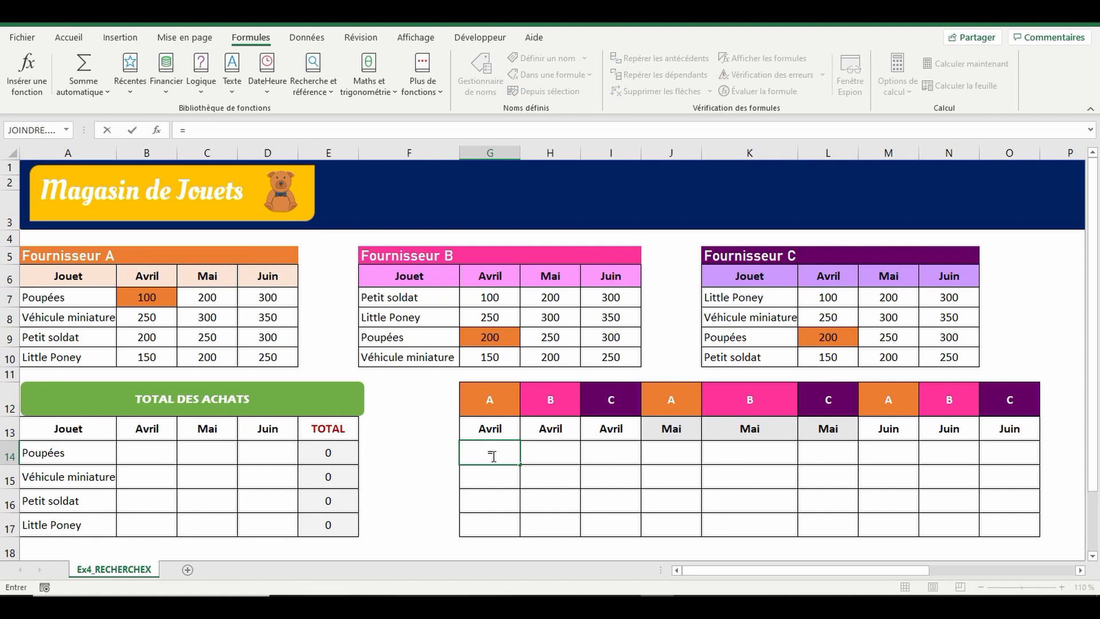
pyautogui.write('rech')
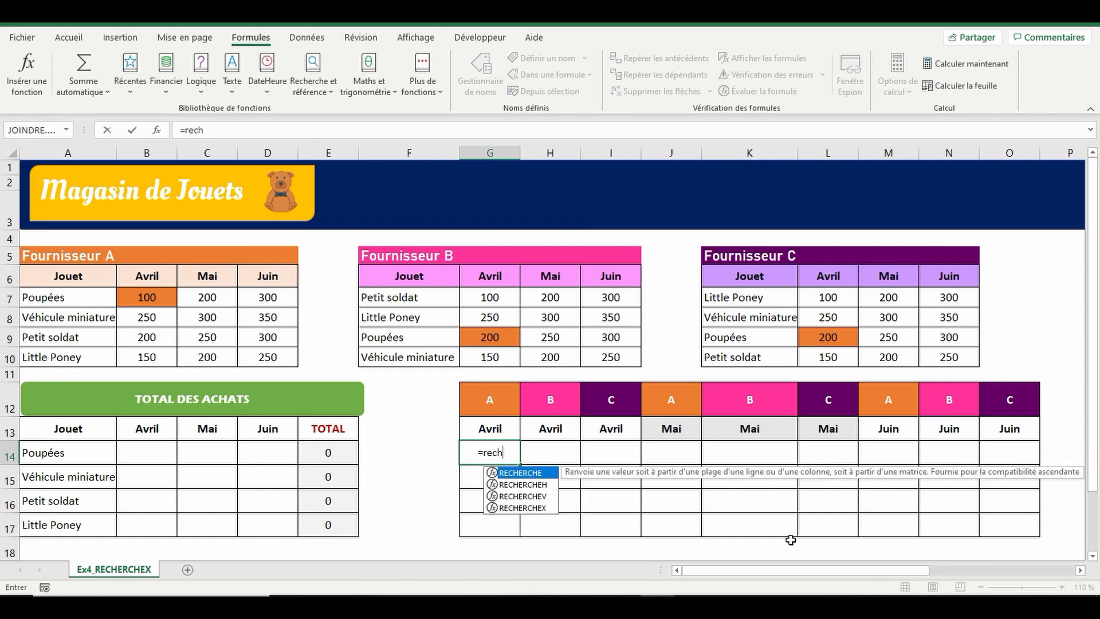
pyautogui.doubleClick(522, 507)
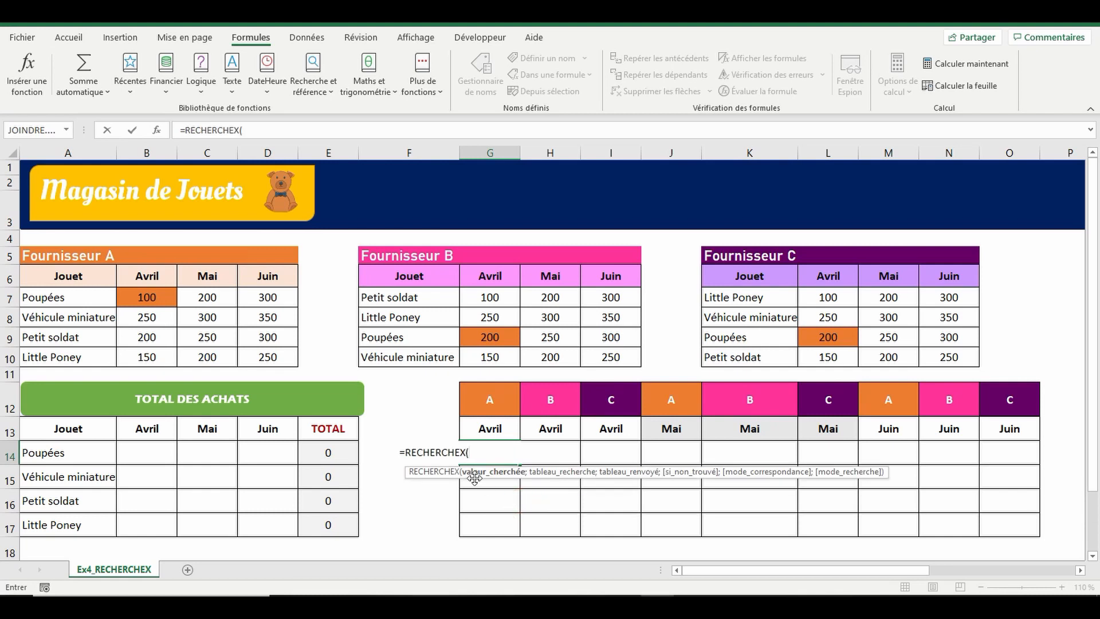
pyautogui.click(74, 454)
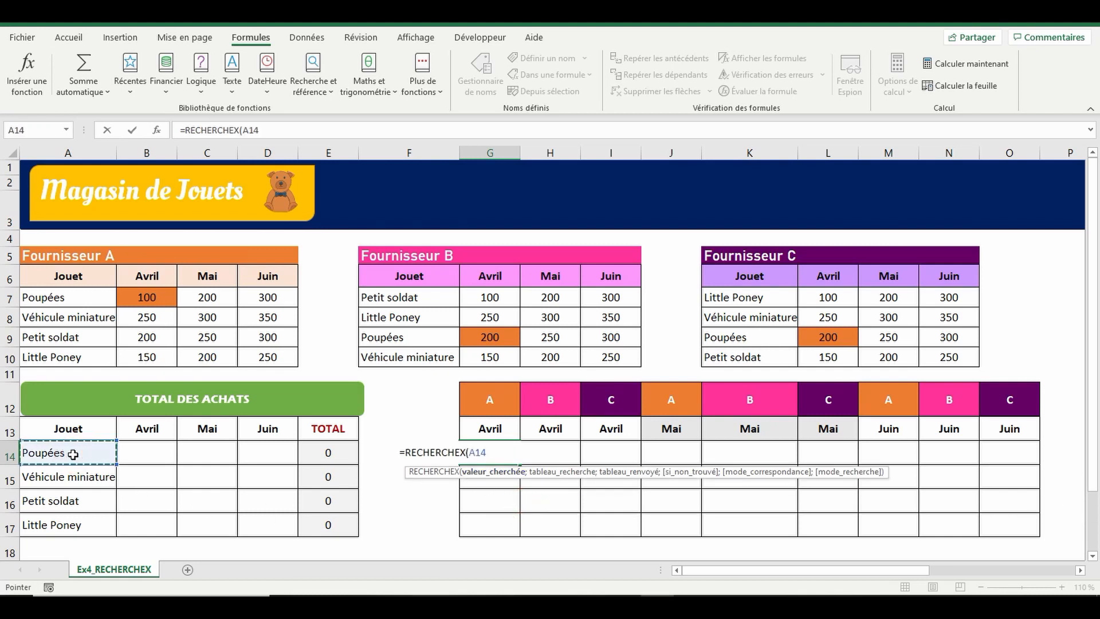
pyautogui.write(';')
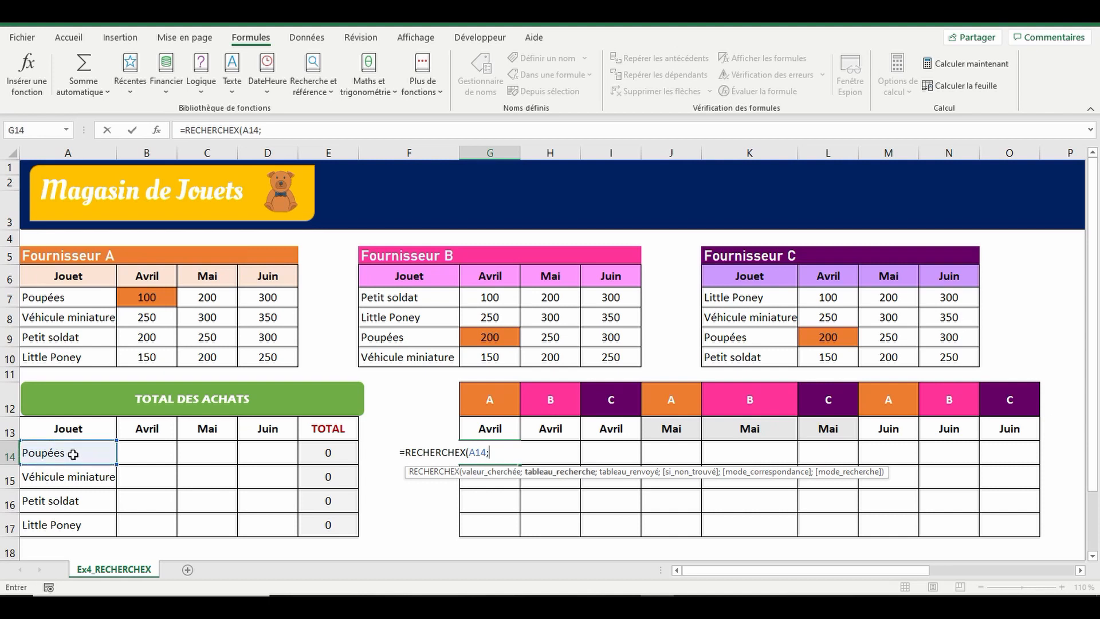
pyautogui.click(74, 301)
pyautogui.moveTo(75, 302); pyautogui.dragTo(70, 355)
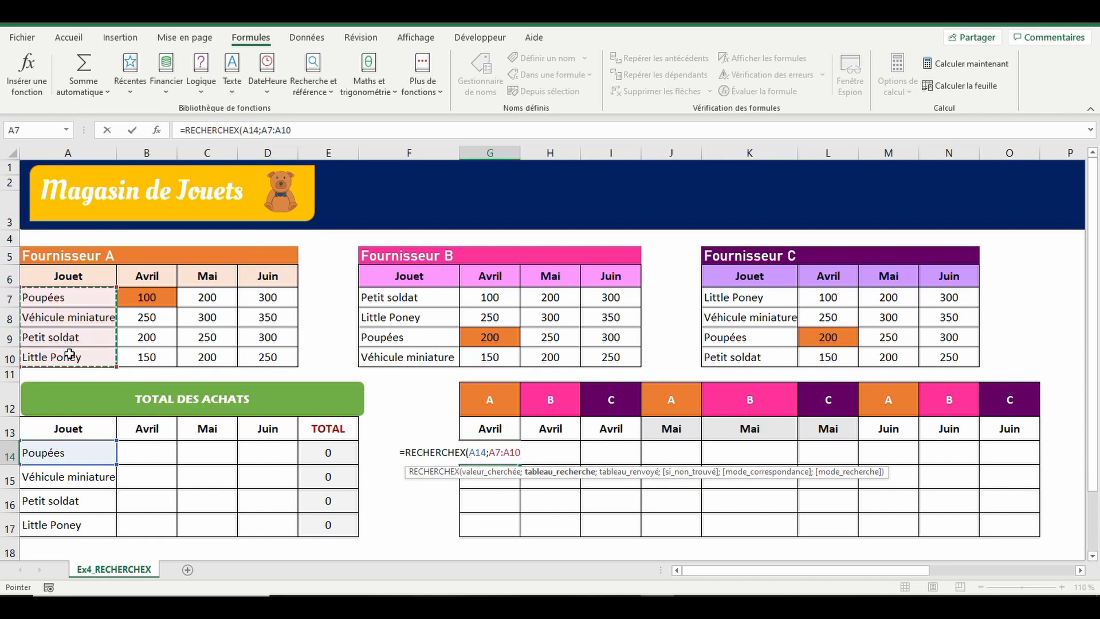
pyautogui.write(';')
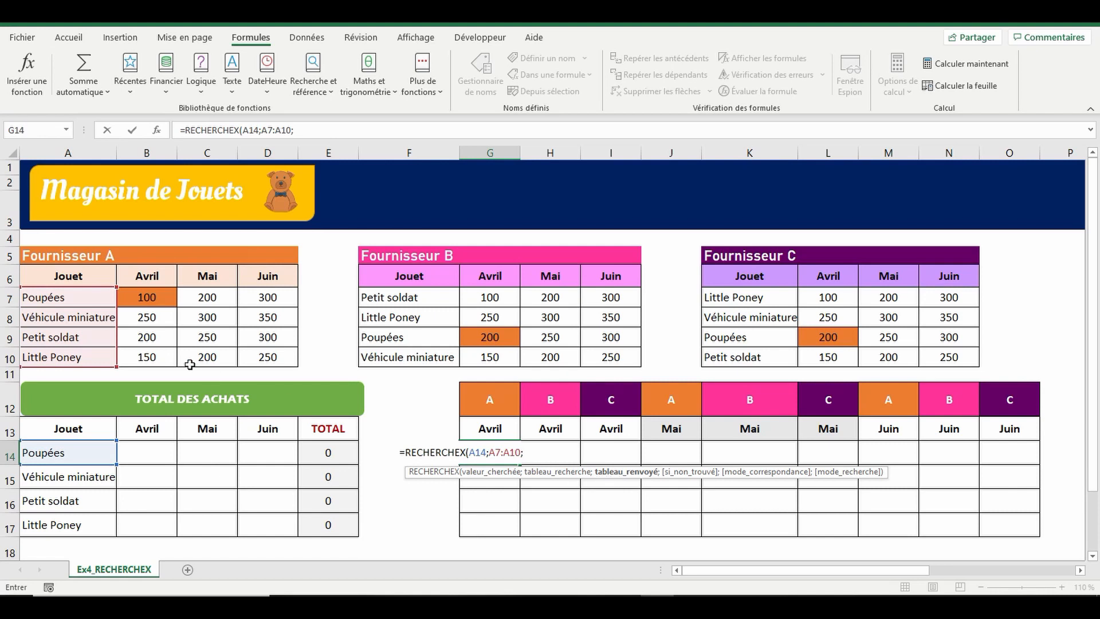
pyautogui.moveTo(147, 299); pyautogui.dragTo(246, 353)
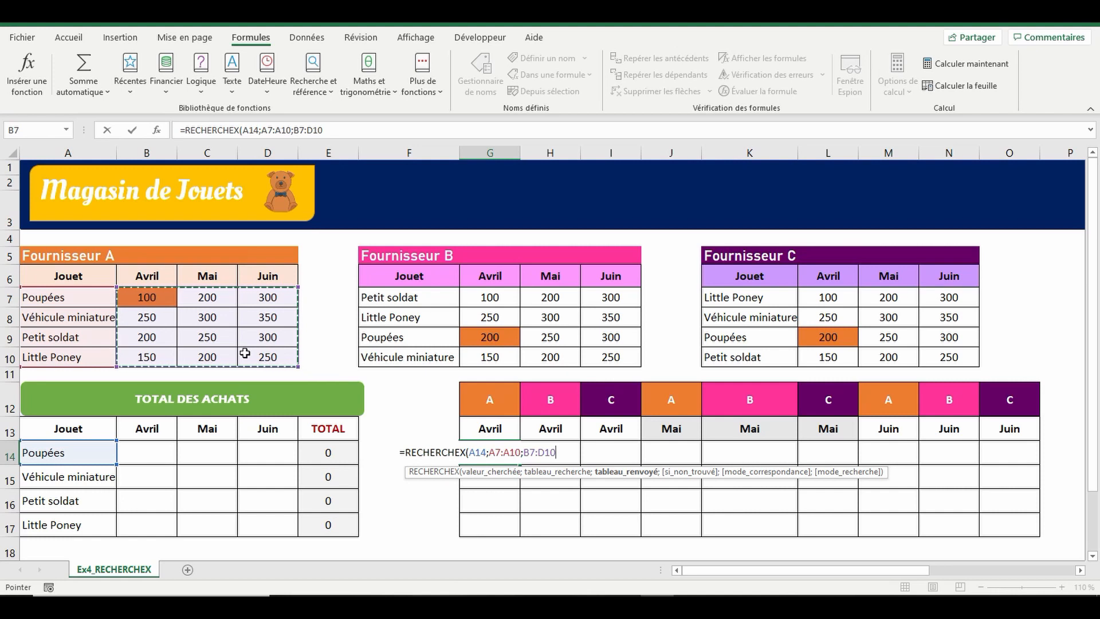
pyautogui.write(')')
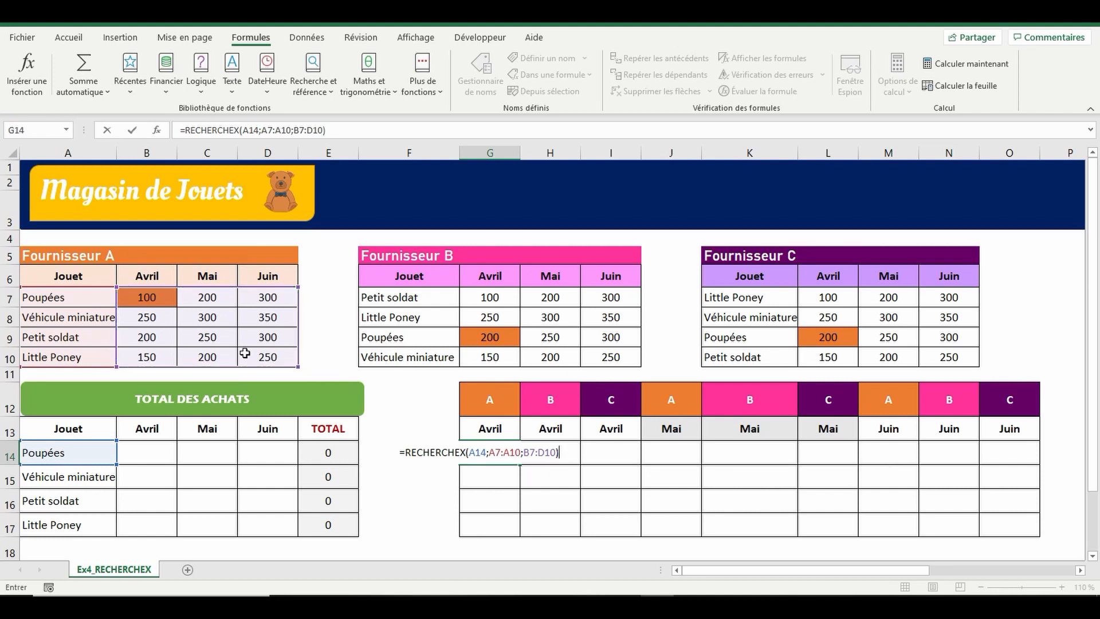
pyautogui.press('Return')
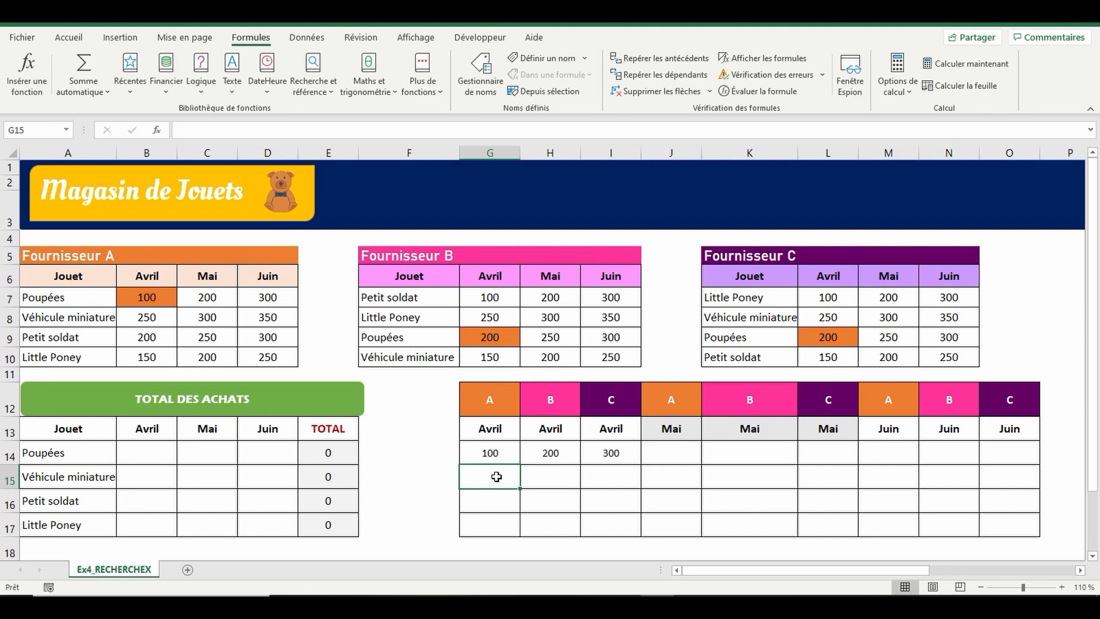
# Nest the G14 formula inside a month lookup so it reads =RECHERCHEX(G13;B6:D6;RECHERCHEX(A14;A7:A10;B7:D10))
pyautogui.moveTo(492, 453); pyautogui.dragTo(583, 456)
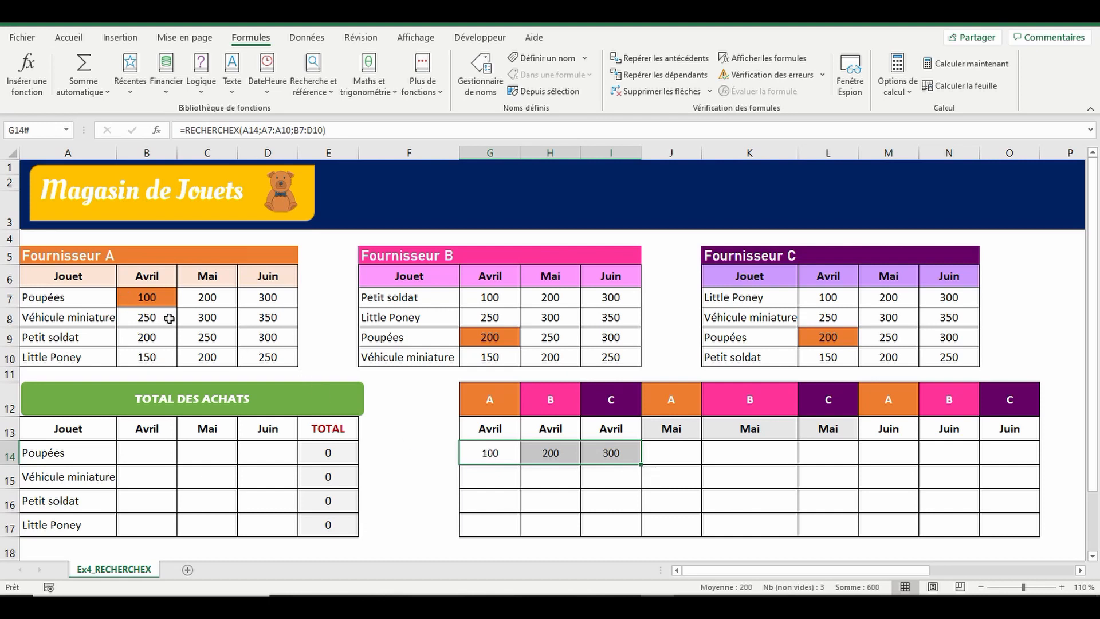
pyautogui.click(186, 132)
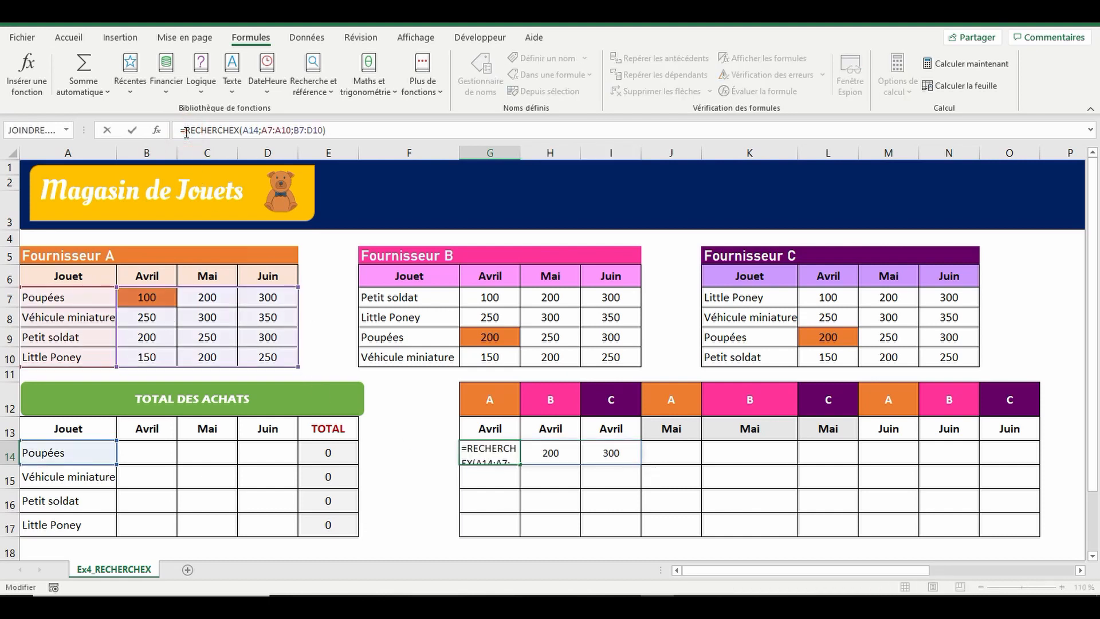
pyautogui.write('recherch')
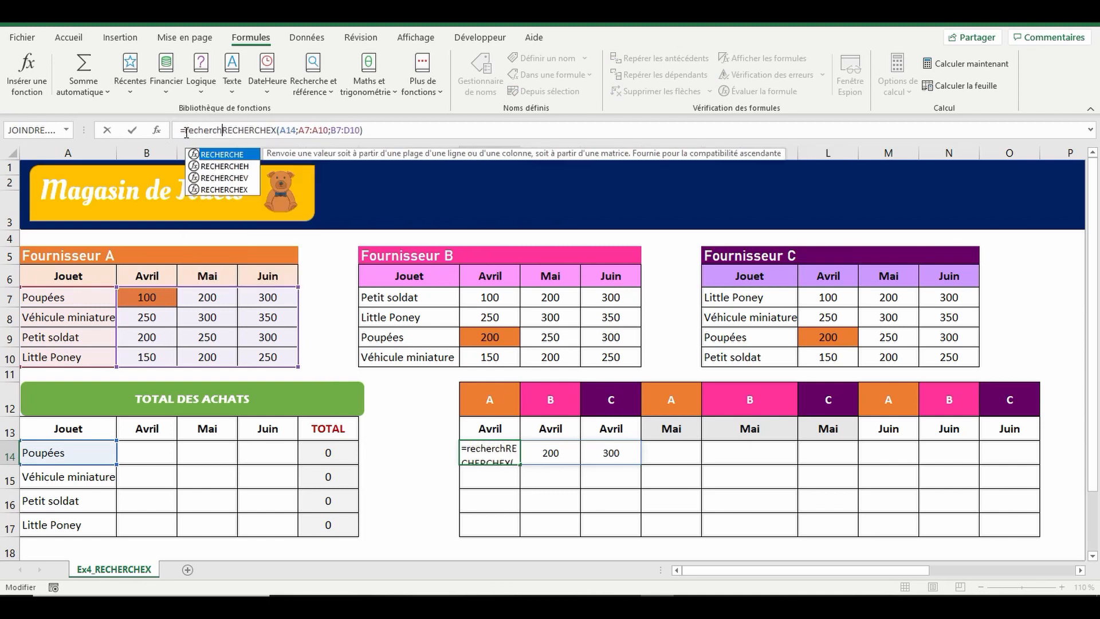
pyautogui.write('e')
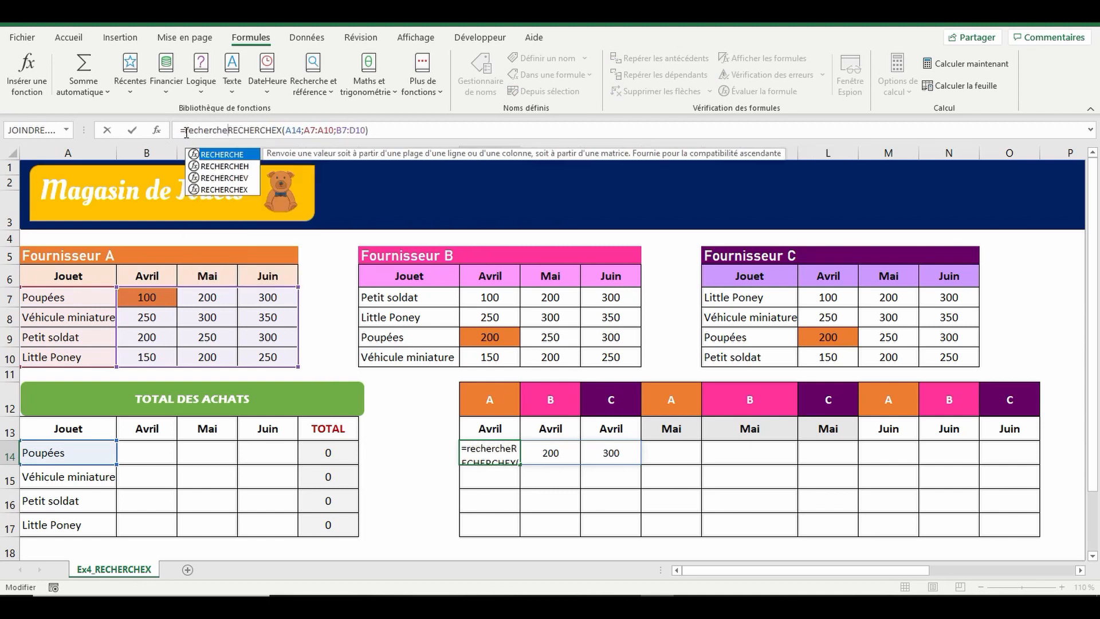
pyautogui.doubleClick(219, 190)
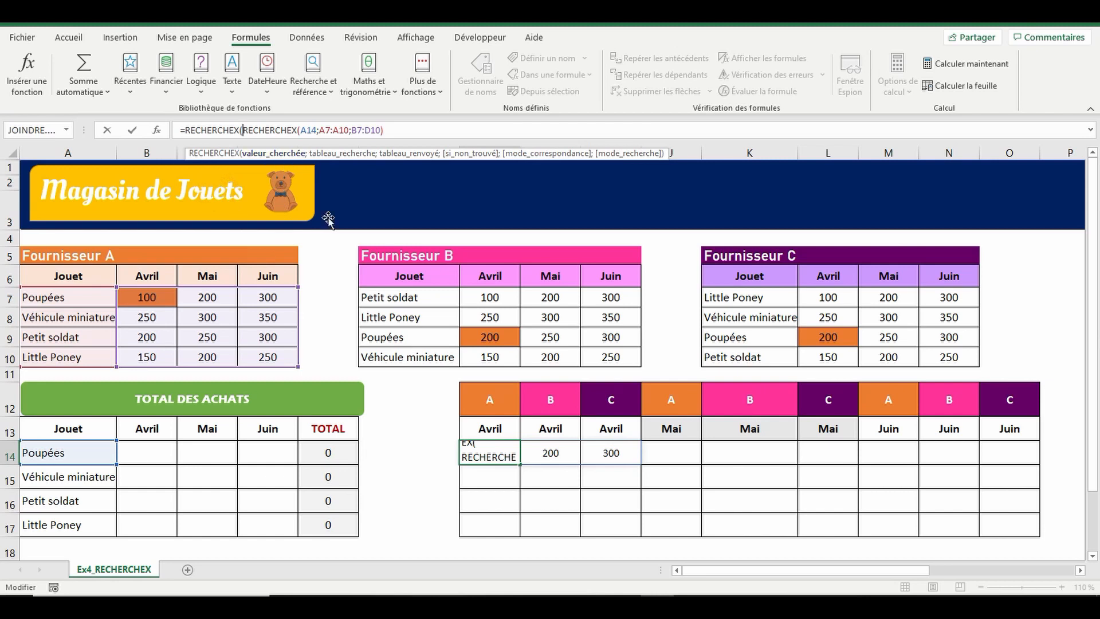
pyautogui.click(489, 429)
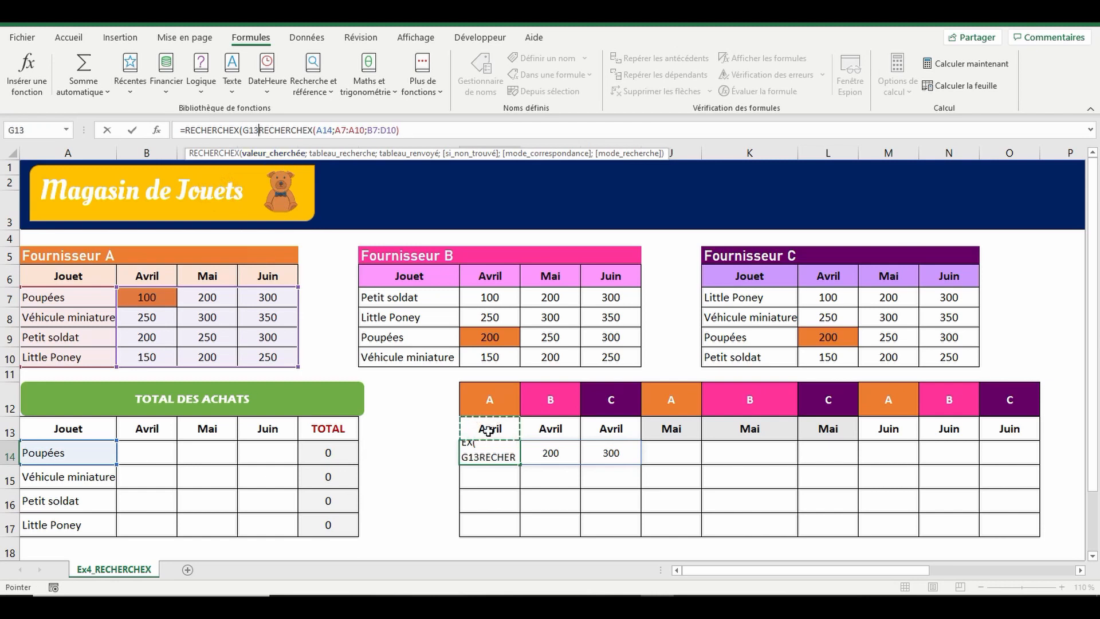
pyautogui.write(';')
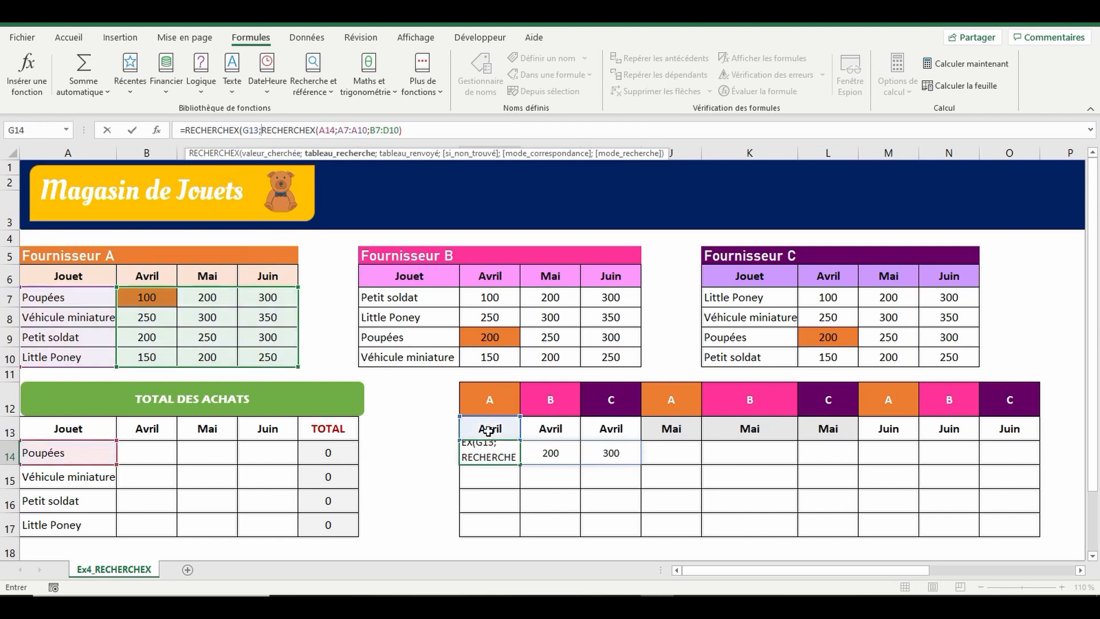
pyautogui.click(137, 276)
pyautogui.moveTo(179, 276); pyautogui.dragTo(245, 276)
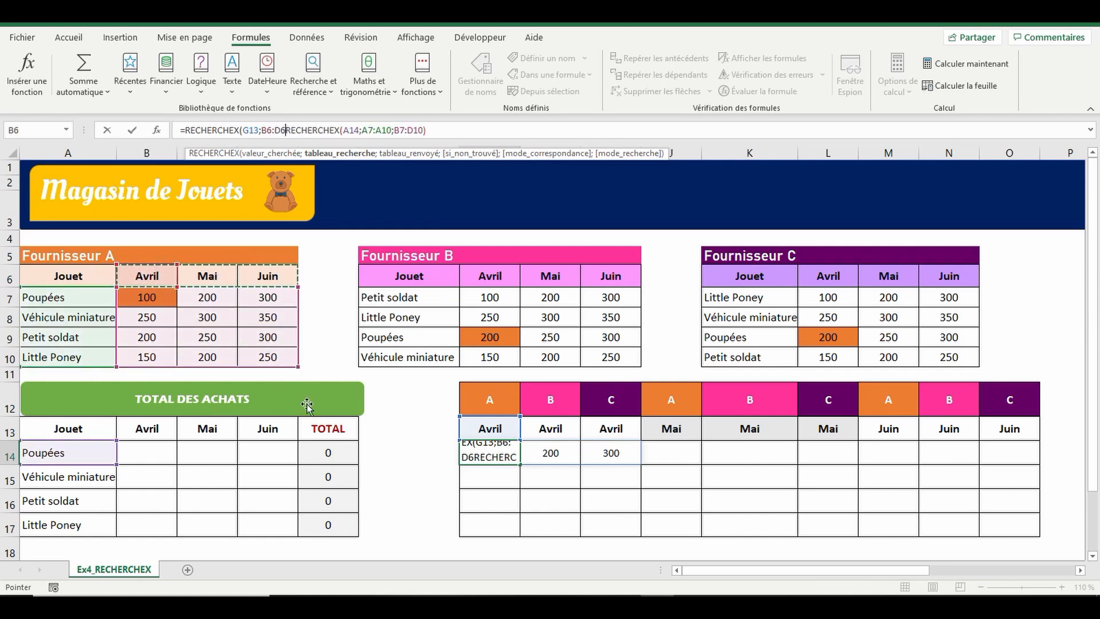
pyautogui.write(';')
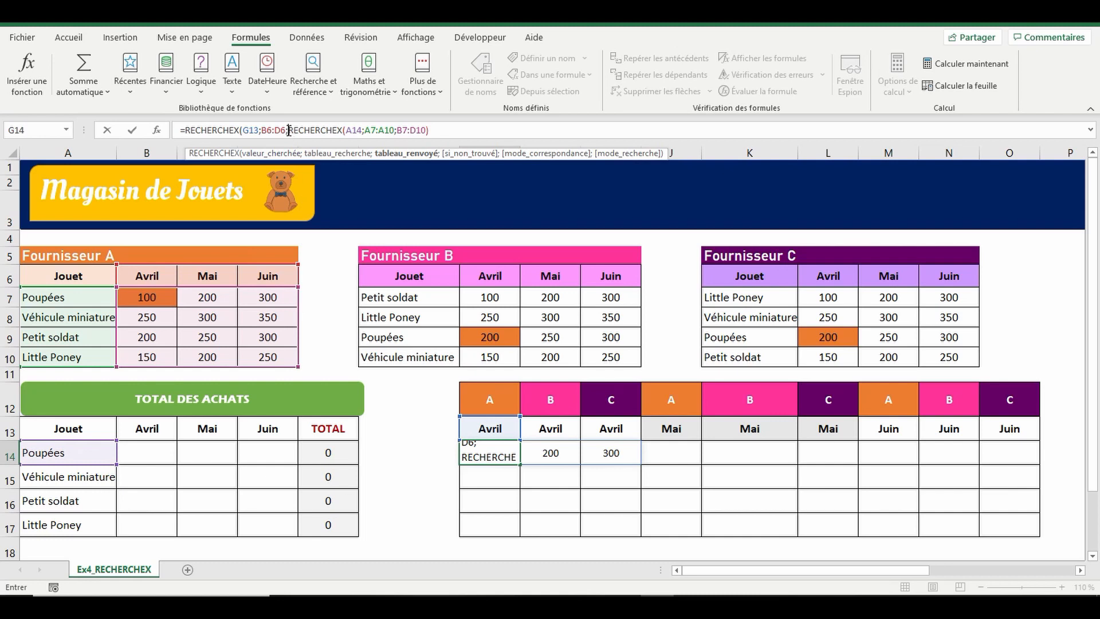
pyautogui.click(435, 128)
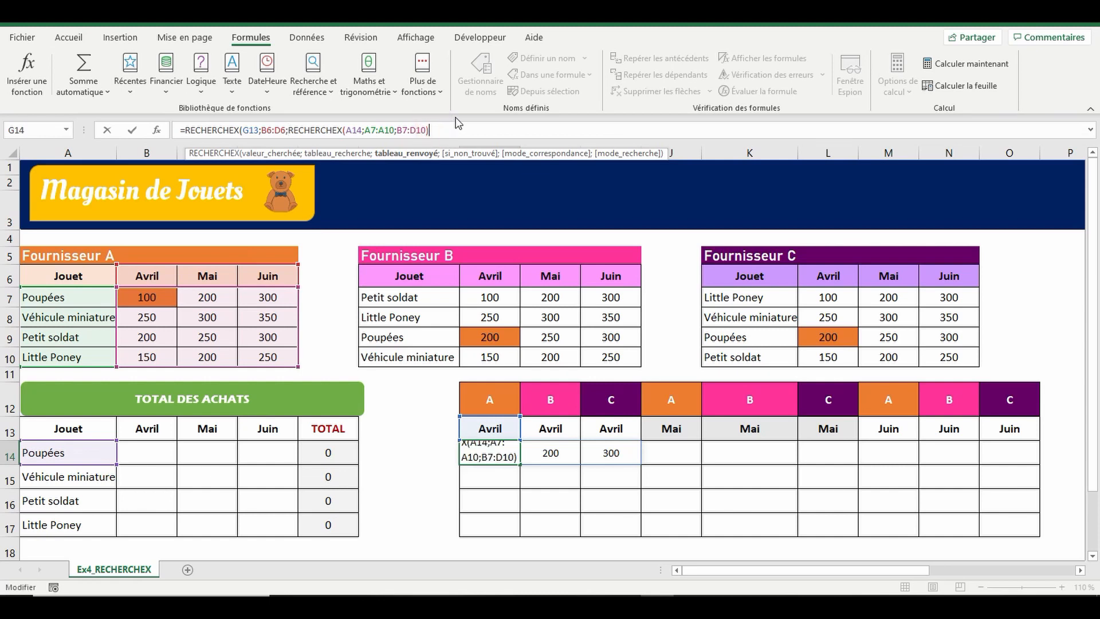
pyautogui.write(')')
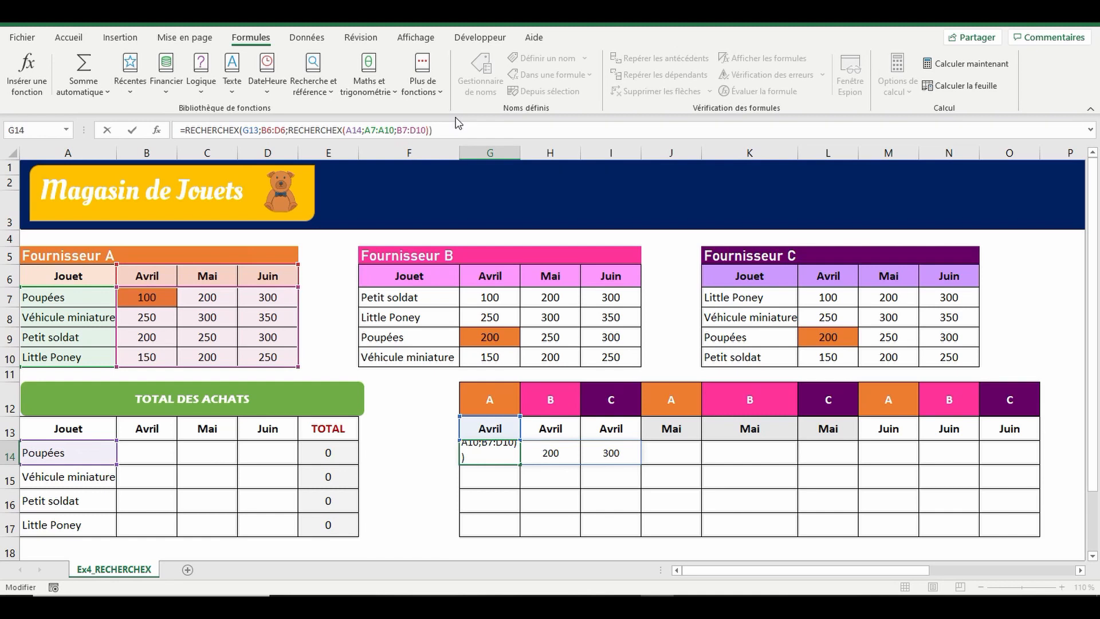
pyautogui.press('Return')
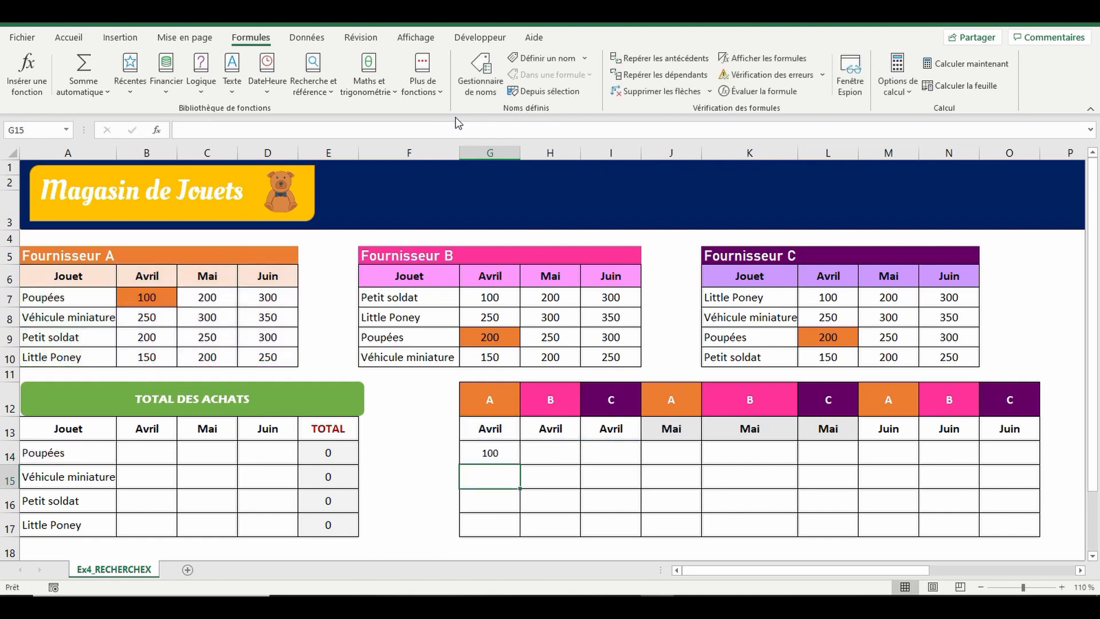
# Name Fournisseur A's toy list, range A7:A10, as T_JA
pyautogui.click(494, 453)
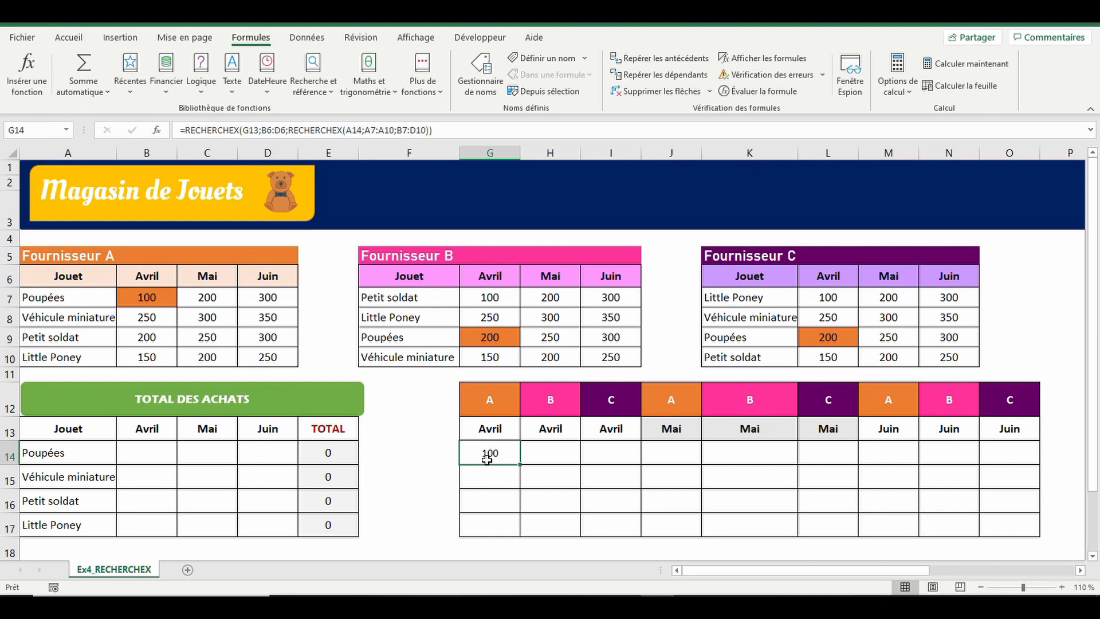
pyautogui.moveTo(72, 300); pyautogui.dragTo(72, 357)
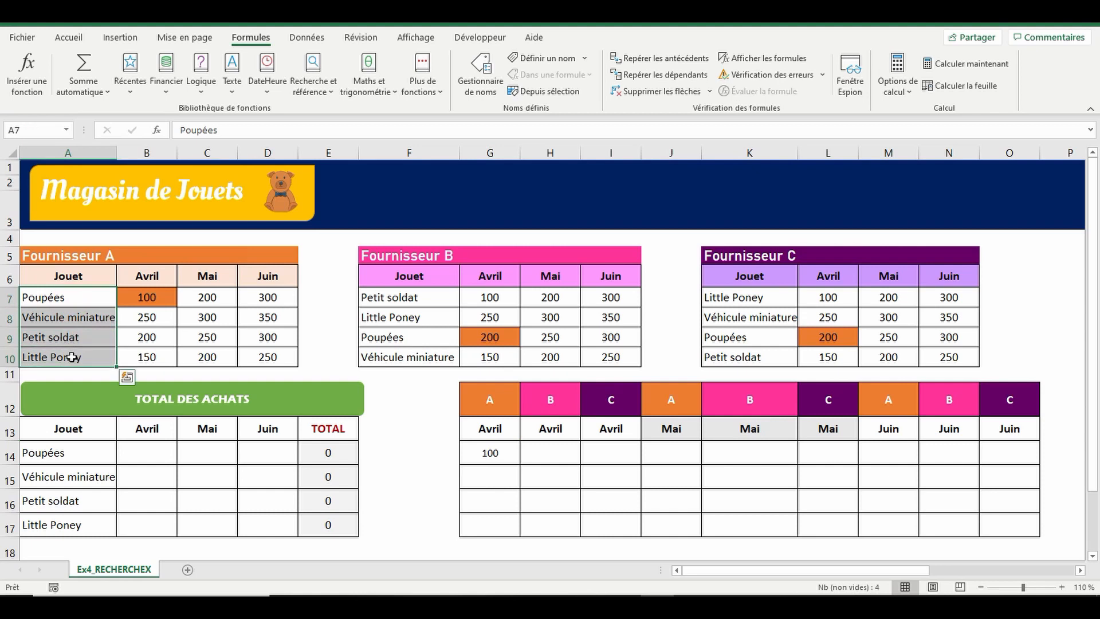
pyautogui.click(22, 130)
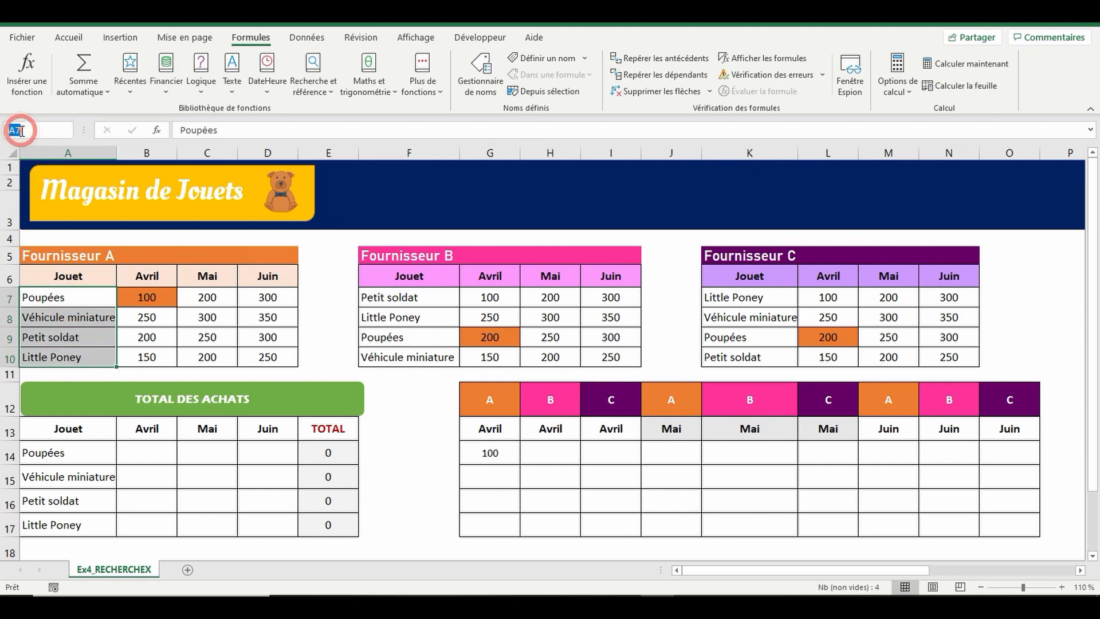
pyautogui.write('T_')
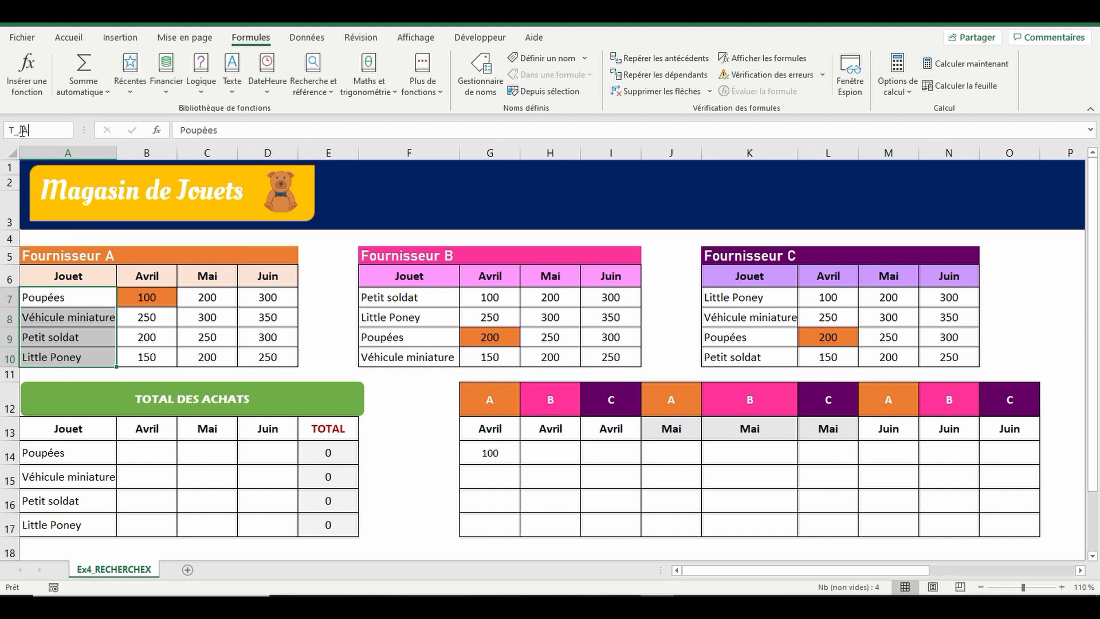
pyautogui.press('Return')
# Name Fournisseur B's toy list, range F7:F10, as T_JB
pyautogui.moveTo(395, 297); pyautogui.dragTo(393, 356)
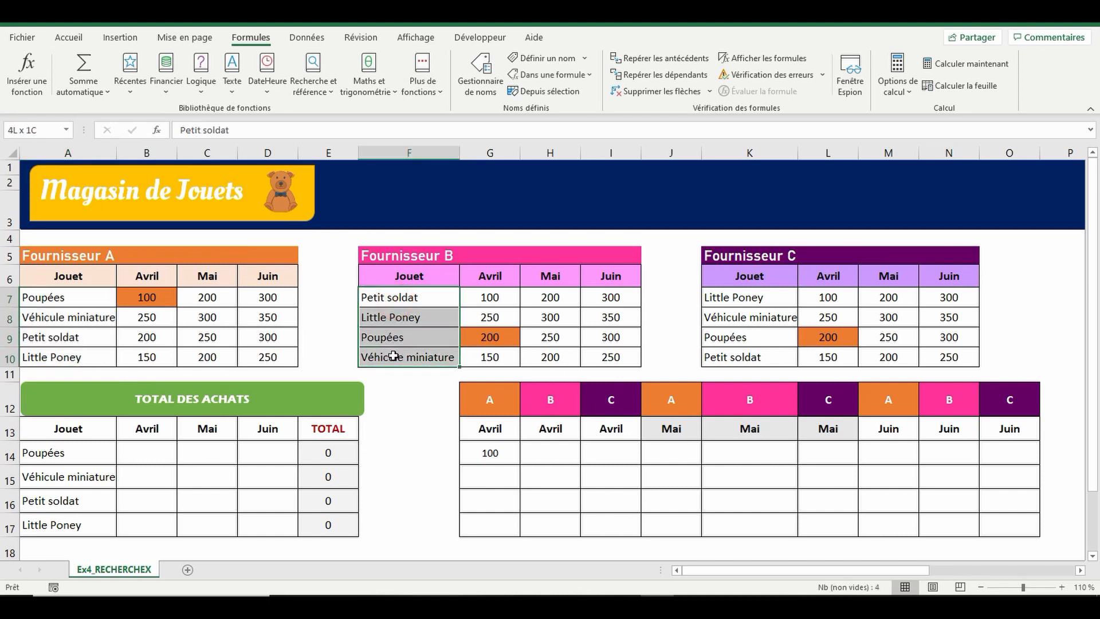
pyautogui.click(45, 128)
pyautogui.write('T_FB')
pyautogui.press('BackSpace')
pyautogui.press('BackSpace')
pyautogui.press('BackSpace')
pyautogui.write('_JB')
# Name Fournisseur C's toy list, range K7:K10, as T_JC
pyautogui.moveTo(727, 297); pyautogui.dragTo(731, 357)
pyautogui.click(52, 135)
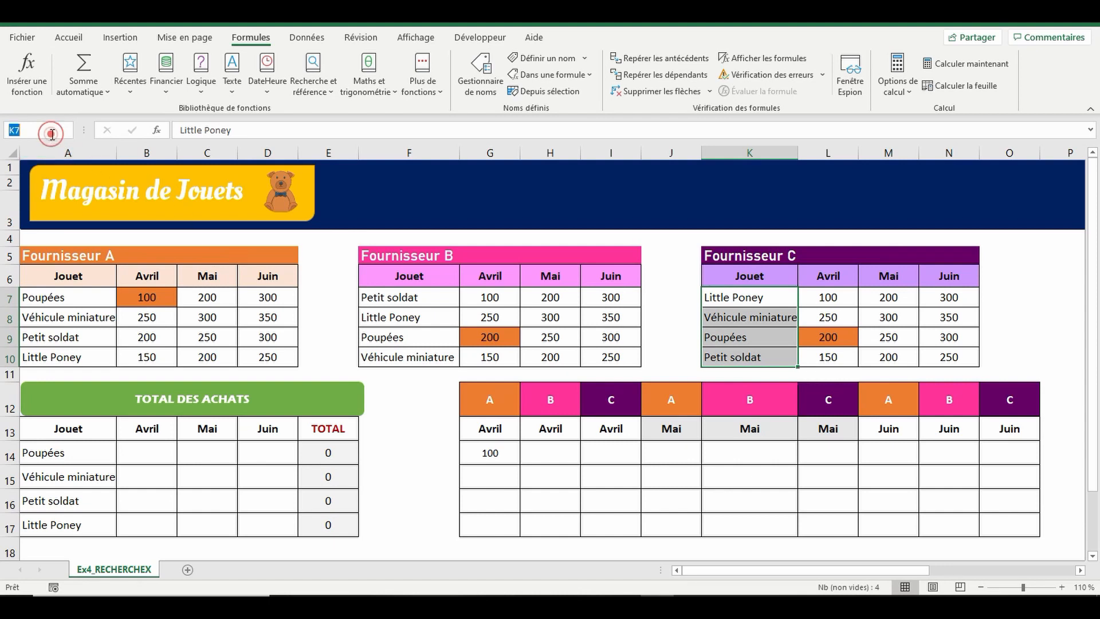
pyautogui.write('T_JC')
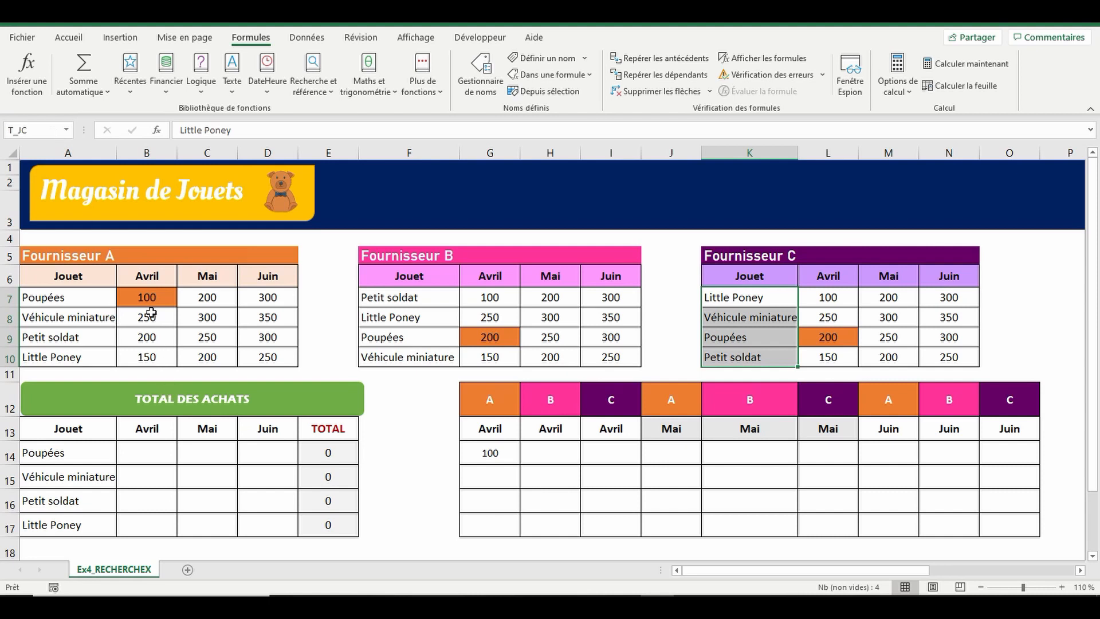
# Name Fournisseur A's monthly quantities, range B7:D10, as Q_FA
pyautogui.moveTo(153, 298); pyautogui.dragTo(267, 358)
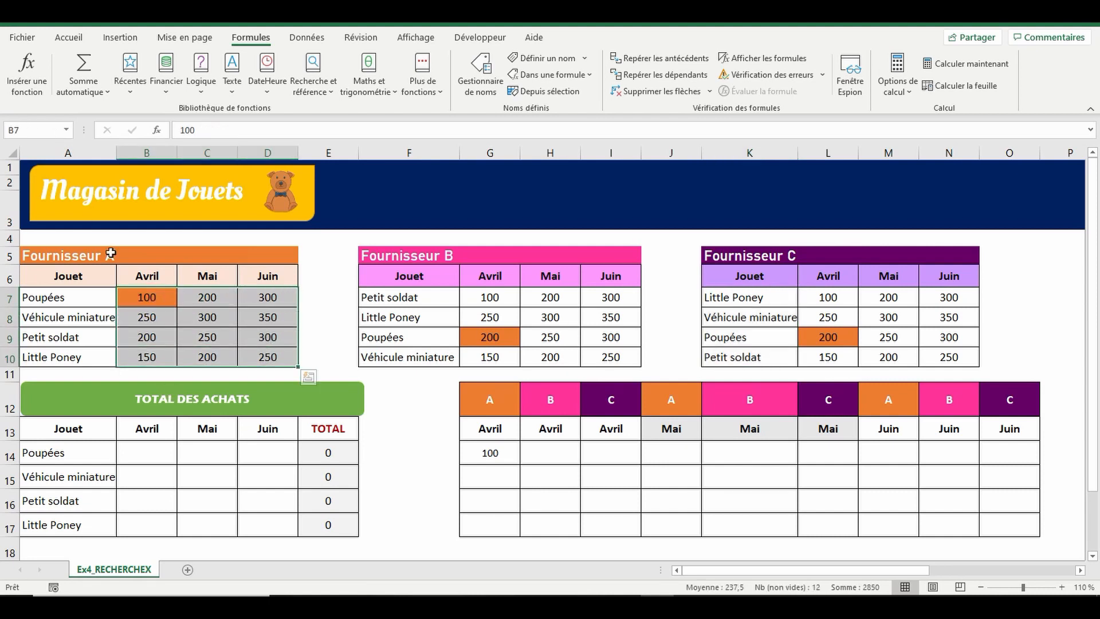
pyautogui.click(37, 134)
pyautogui.write('Q')
pyautogui.press('BackSpace')
pyautogui.press('BackSpace')
pyautogui.write('_FA')
# Name Fournisseur B's monthly quantities, range G7:I10, as Q_FB
pyautogui.moveTo(490, 297); pyautogui.dragTo(597, 357)
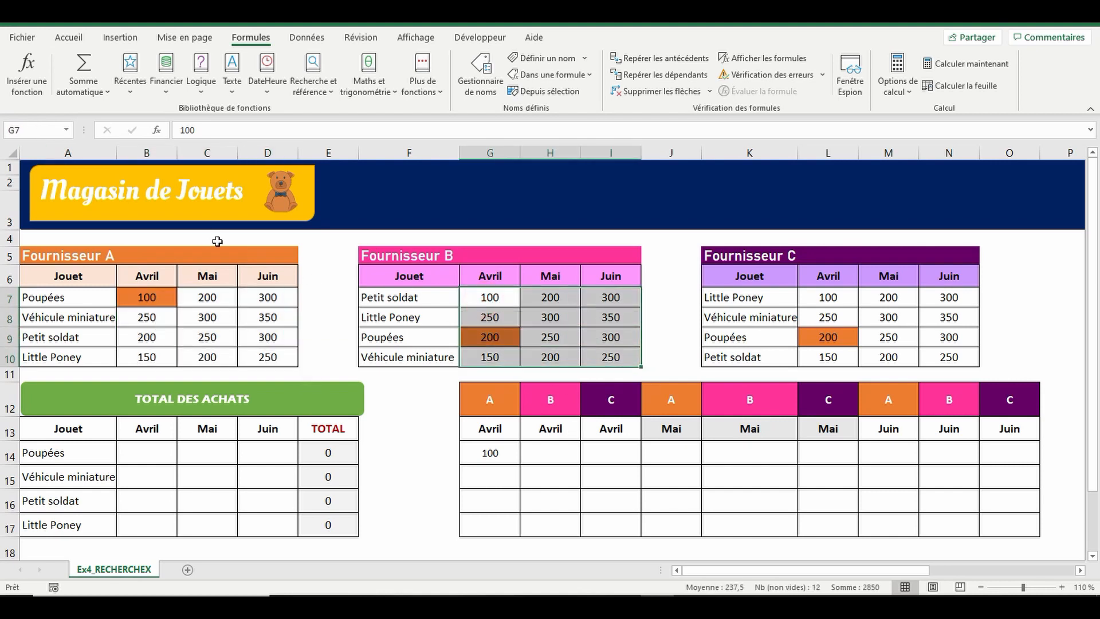
pyautogui.click(40, 126)
pyautogui.write('Q_FB')
pyautogui.press('Return')
# Name Fournisseur C's monthly quantities, range L7:N10, as Q_FC
pyautogui.moveTo(828, 297); pyautogui.dragTo(945, 357)
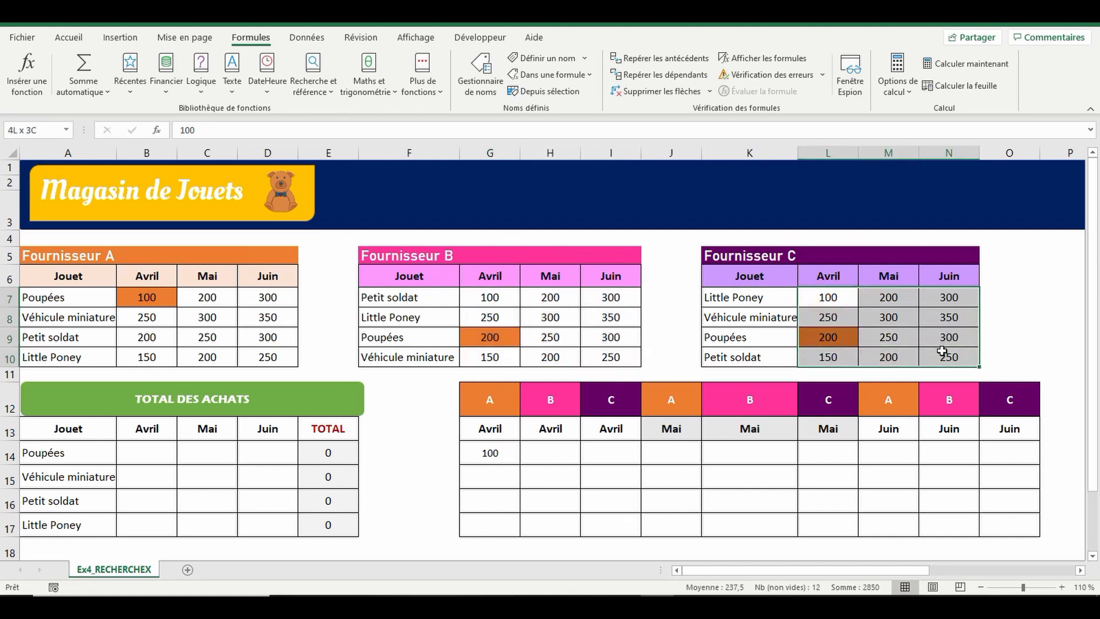
pyautogui.click(52, 134)
pyautogui.write('Q_FC')
pyautogui.press('Return')
# Name the Avril to Juin month headers in Fournisseur A's table, range B6:D6, as T_Mois
pyautogui.moveTo(147, 279); pyautogui.dragTo(243, 280)
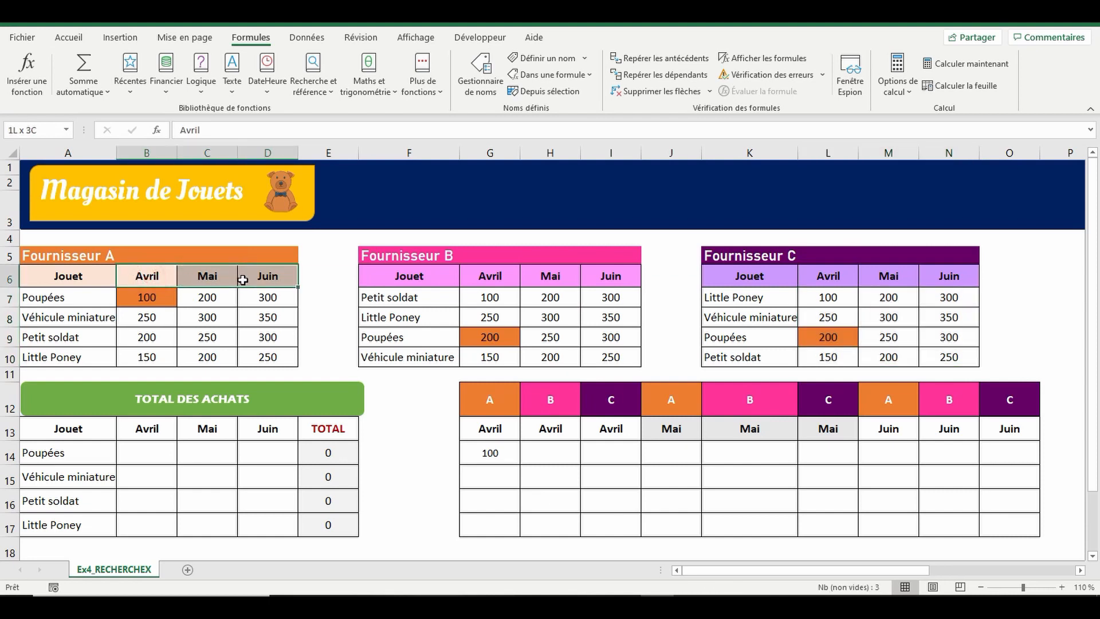
pyautogui.click(35, 131)
pyautogui.write('T_Mois')
pyautogui.press('Return')
# In G14's formula, replace the outer lookup range B6:D6 with the named range T_Mois
pyautogui.click(491, 452)
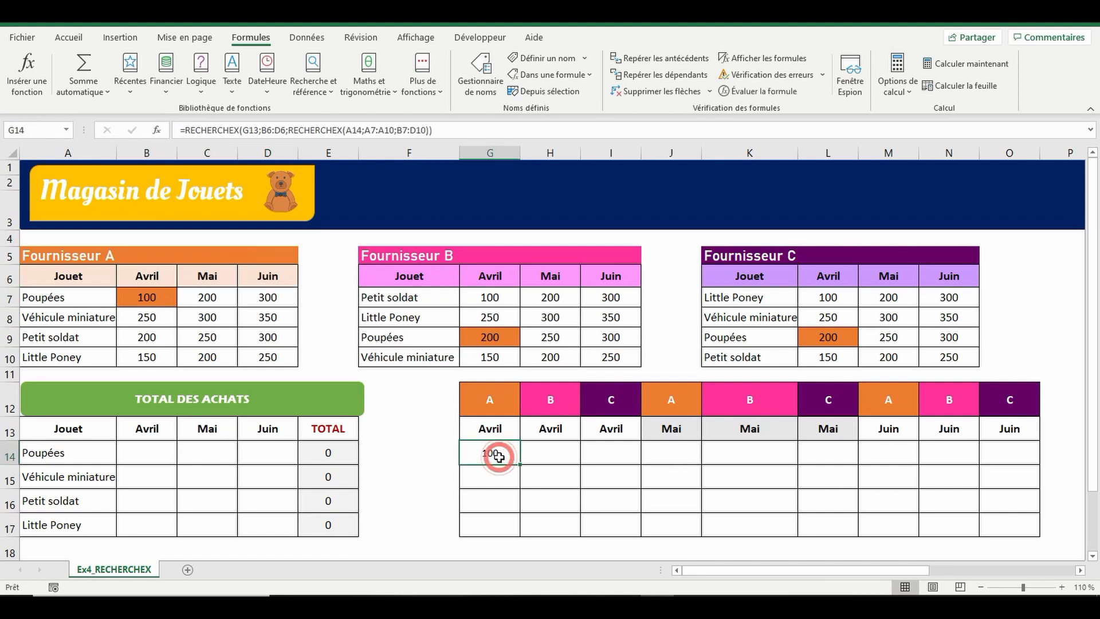
pyautogui.click(263, 131)
pyautogui.moveTo(261, 130); pyautogui.dragTo(286, 131)
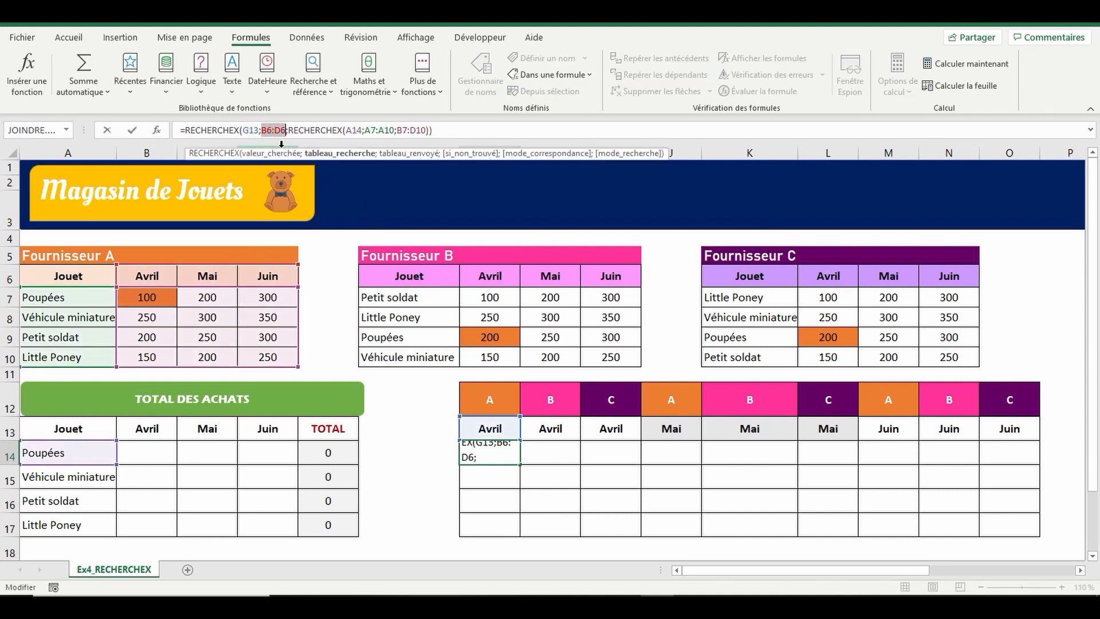
pyautogui.write('T_')
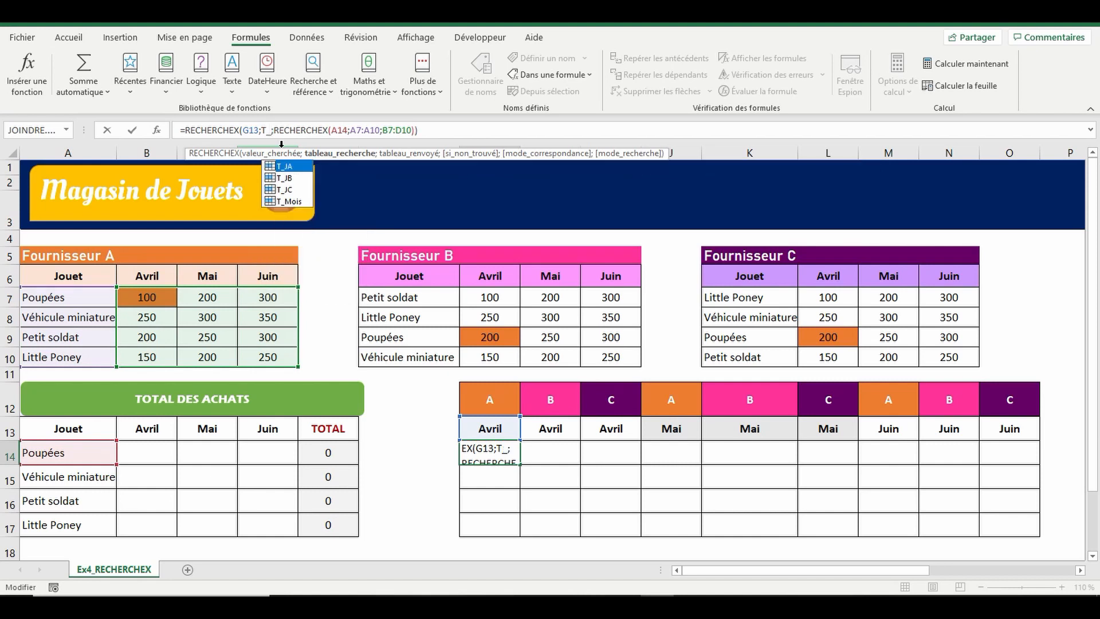
pyautogui.write('mois')
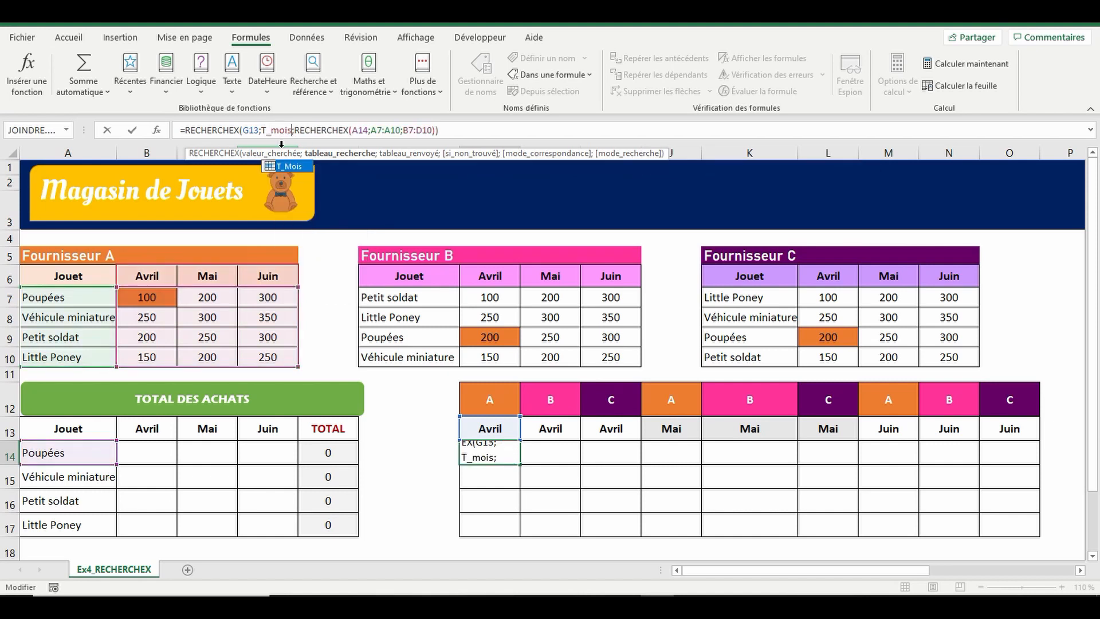
# In the nested RECHERCHEX of G14, replace A7:A10 with T_JA and B7:D10 with Q_FA
pyautogui.click(373, 132)
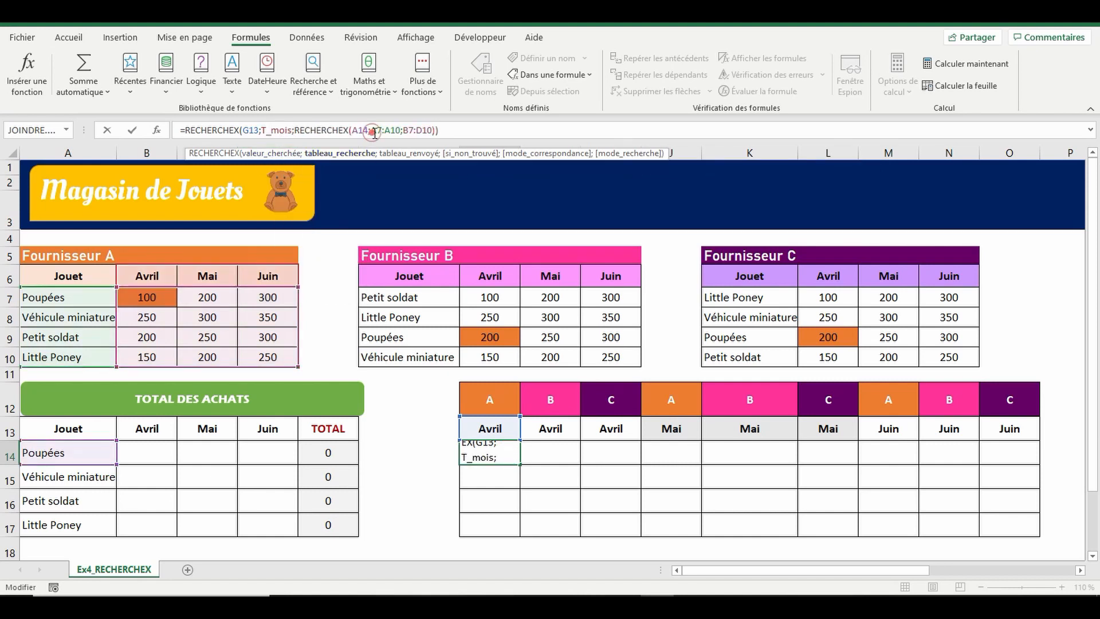
pyautogui.moveTo(374, 132); pyautogui.dragTo(401, 130)
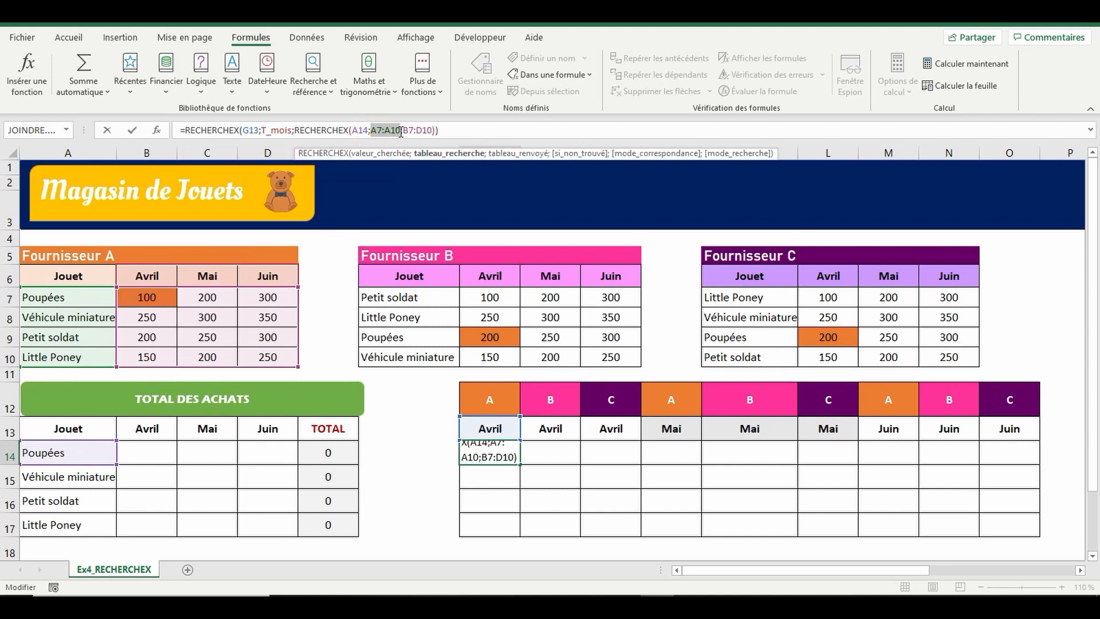
pyautogui.write('T_JA')
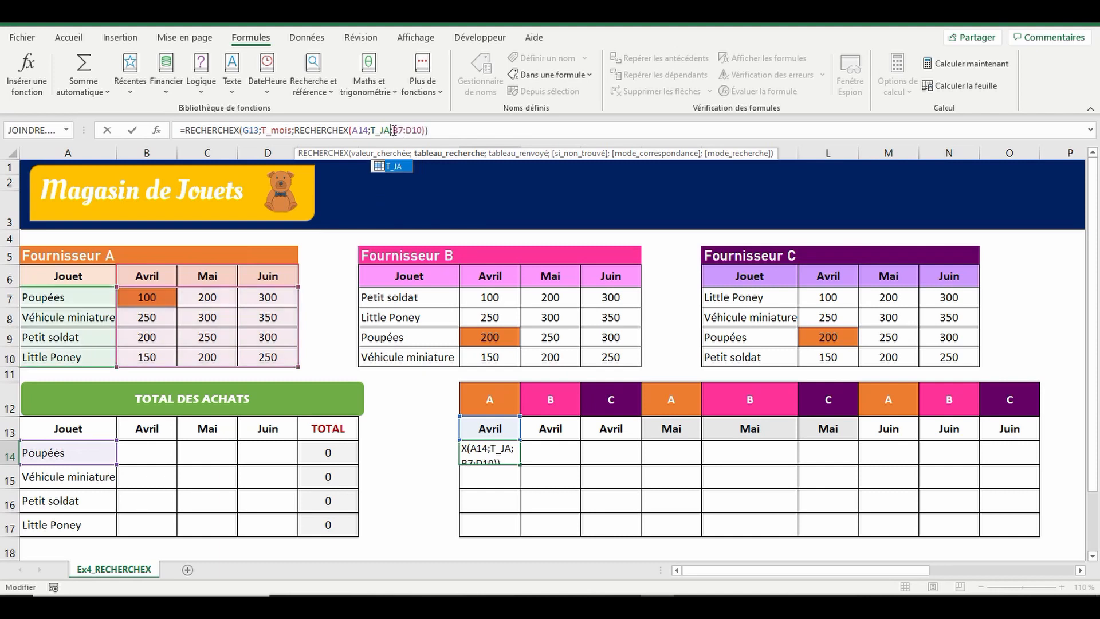
pyautogui.moveTo(393, 131); pyautogui.dragTo(422, 130)
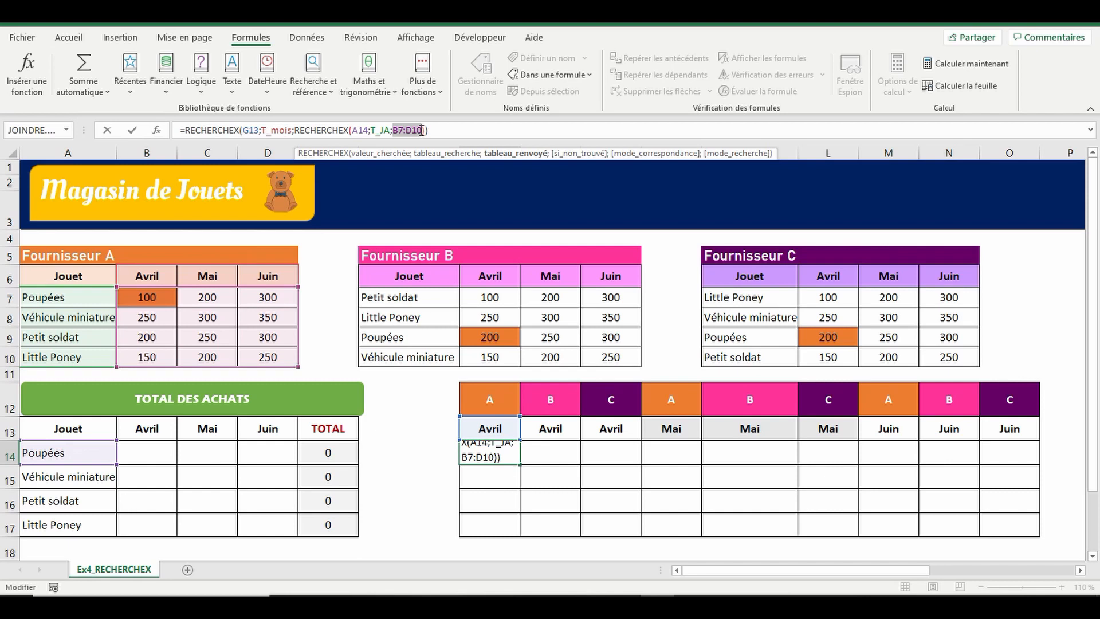
pyautogui.write('Q')
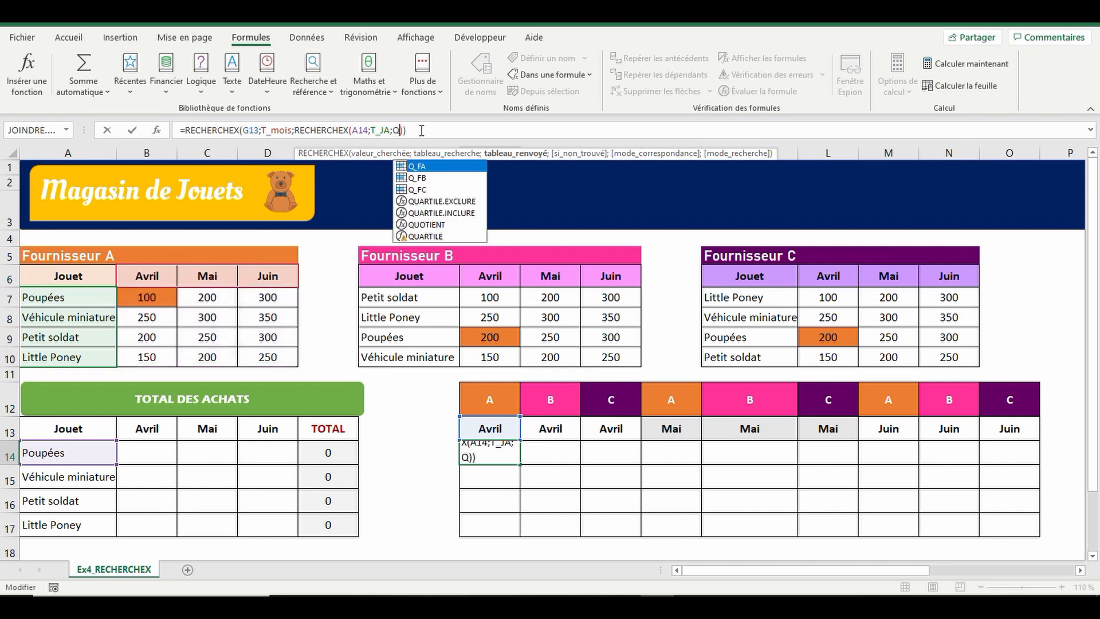
pyautogui.write('_FA')
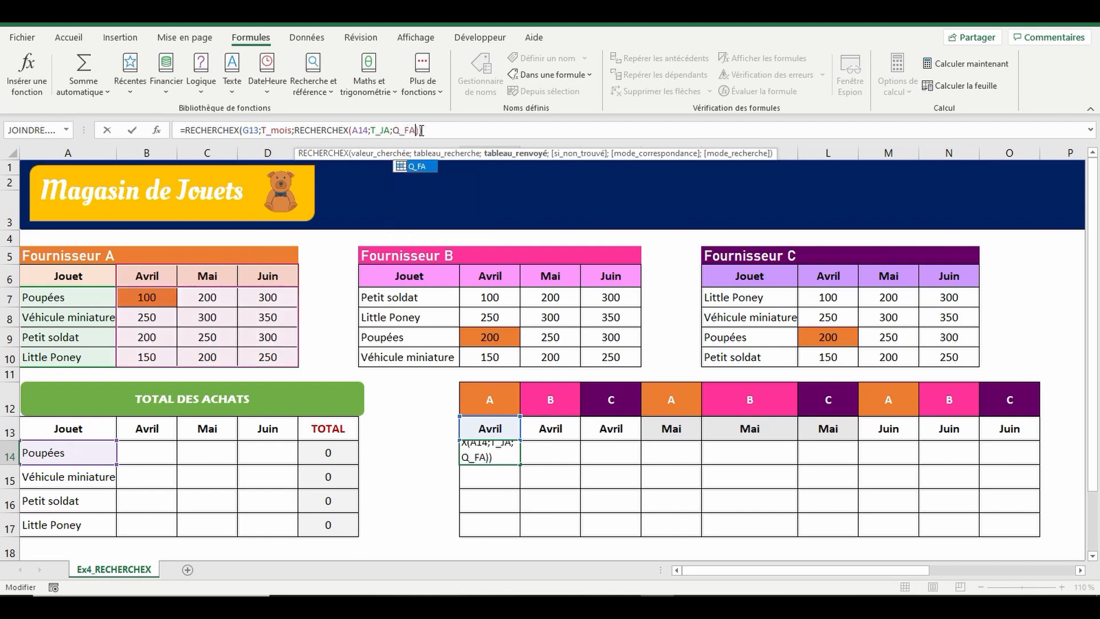
# Make the lookup references in G14's formula mixed, as G$13 for the month and $A14 for the toy, and validate the formula
pyautogui.click(254, 132)
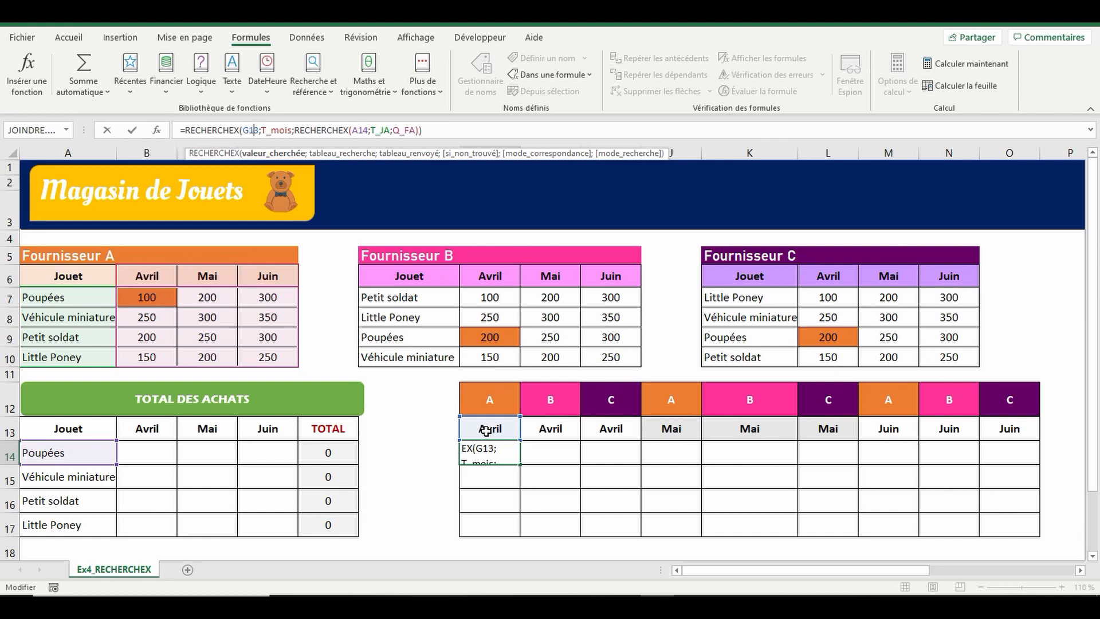
pyautogui.press('F4')
pyautogui.press('F4')
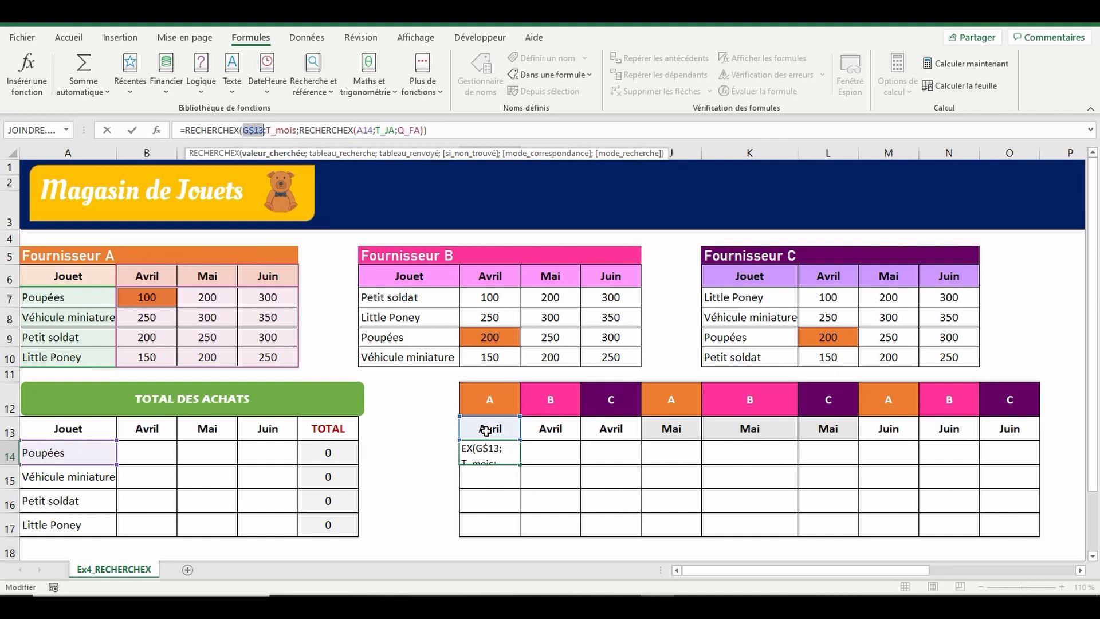
pyautogui.click(362, 130)
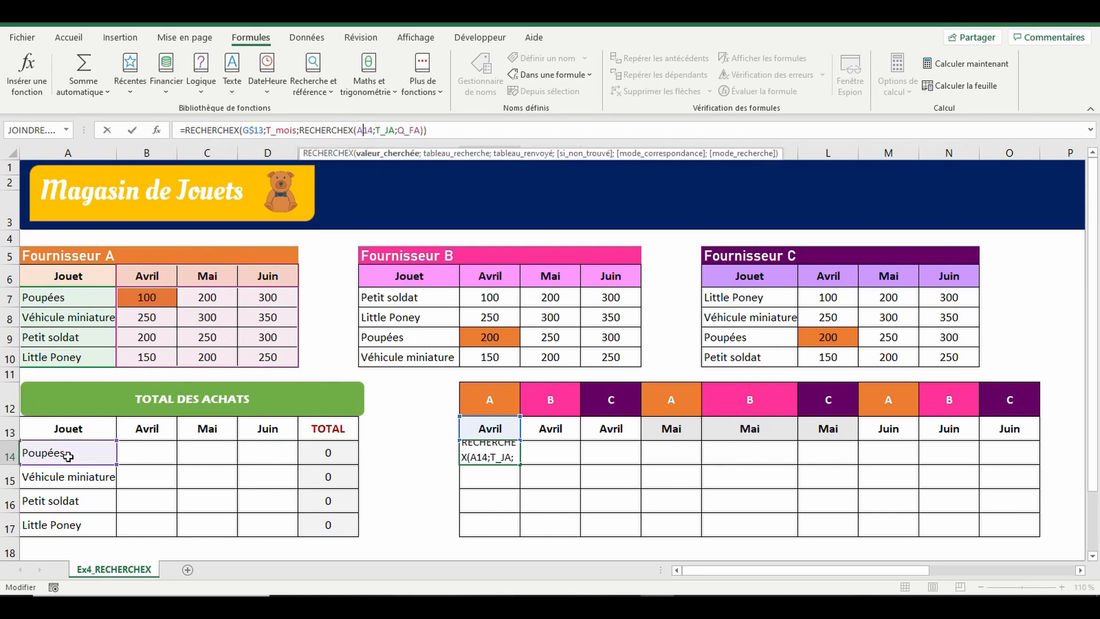
pyautogui.press('F4')
pyautogui.press('F4')
pyautogui.press('F4')
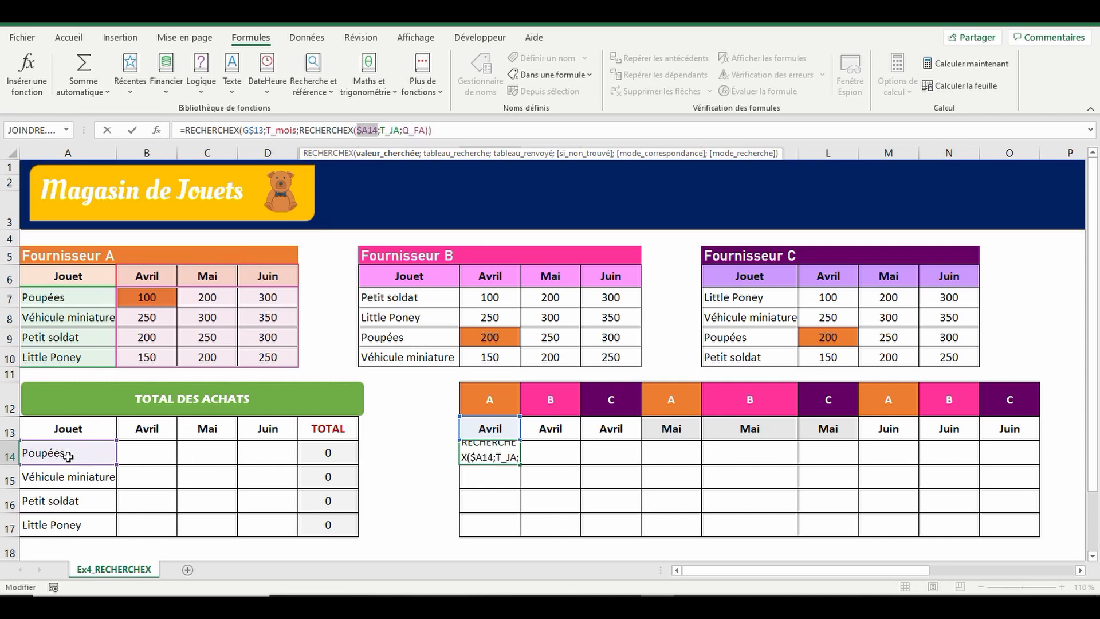
pyautogui.press('Return')
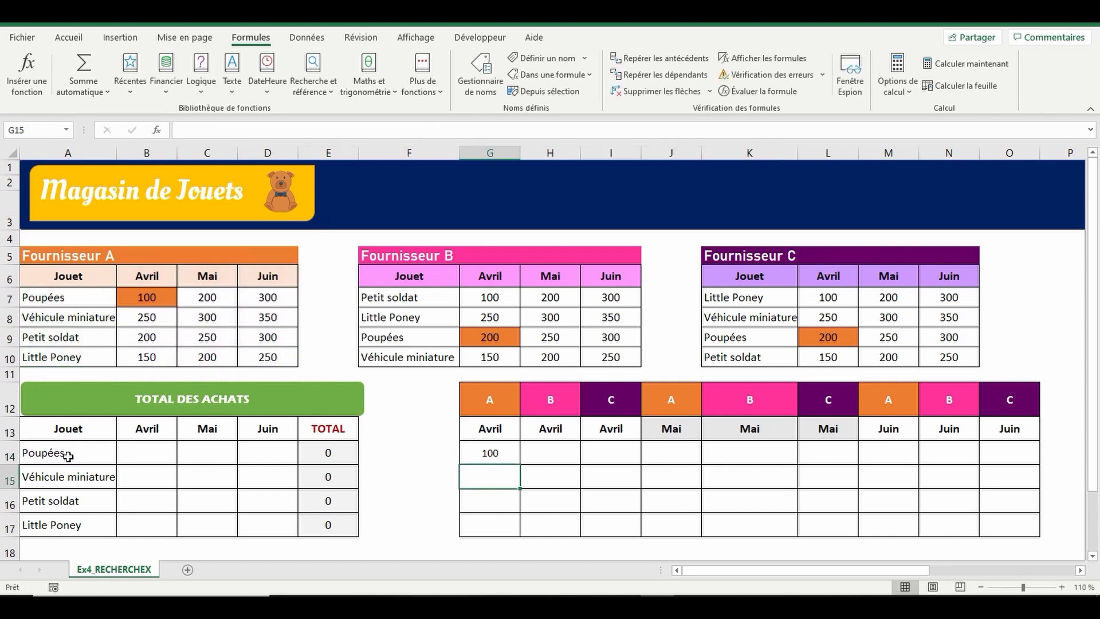
# Copy G14's formula down to row 17 and across to column I, covering the three Avril columns
pyautogui.click(486, 451)
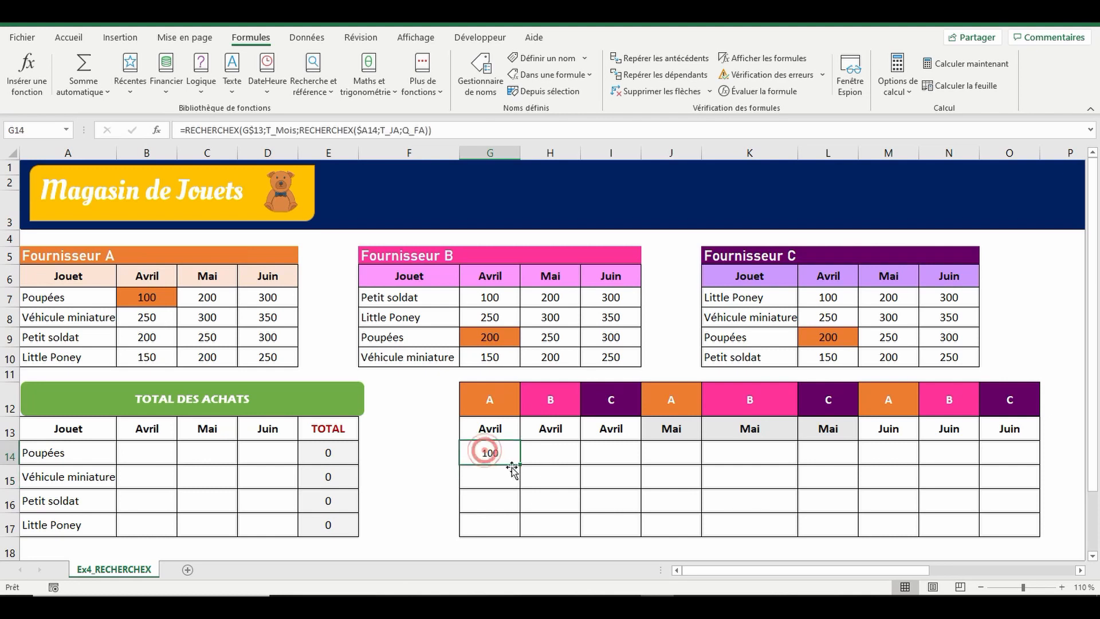
pyautogui.moveTo(519, 463); pyautogui.dragTo(519, 533)
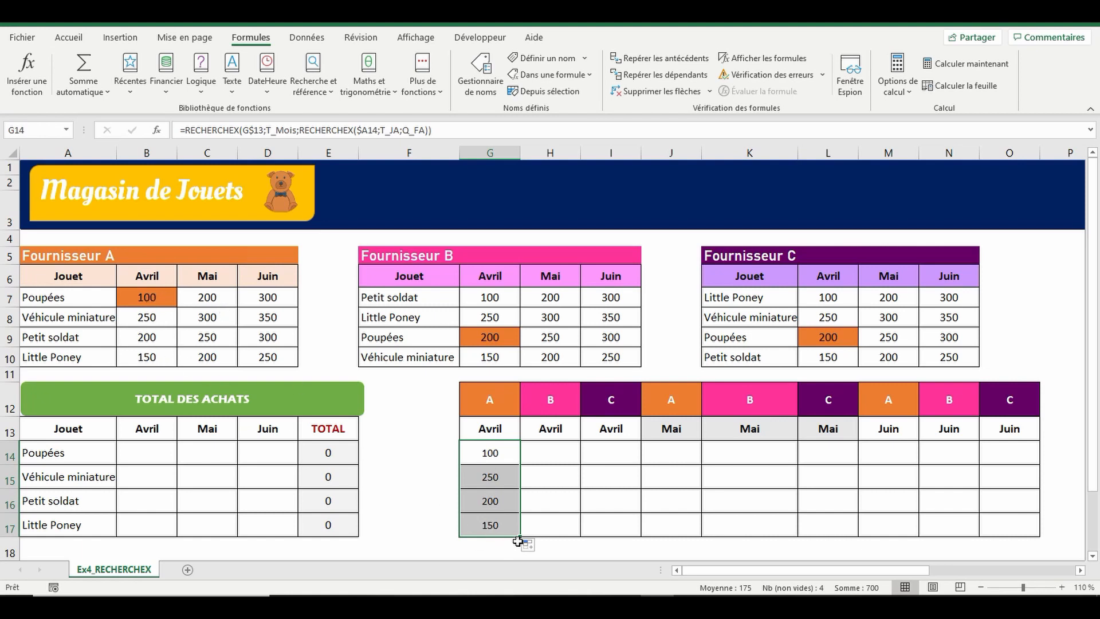
pyautogui.moveTo(520, 537); pyautogui.dragTo(614, 539)
# Change the formulas in H14:H17 together to look up supplier B, using T_JB and Q_FB instead of T_JA and Q_FA
pyautogui.click(549, 455)
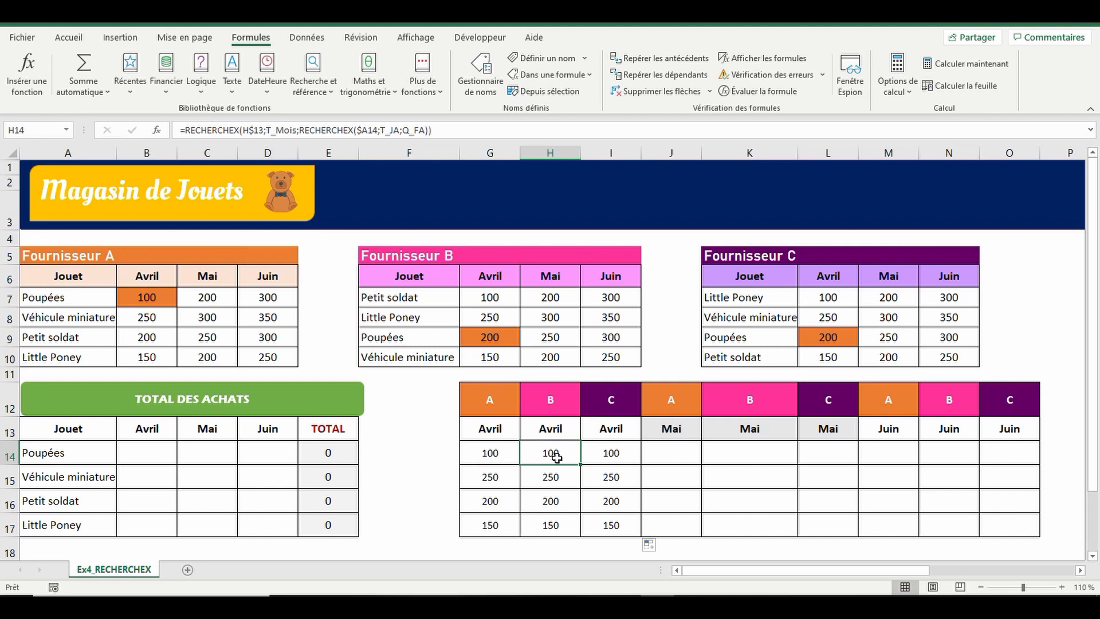
pyautogui.moveTo(554, 453); pyautogui.dragTo(556, 520)
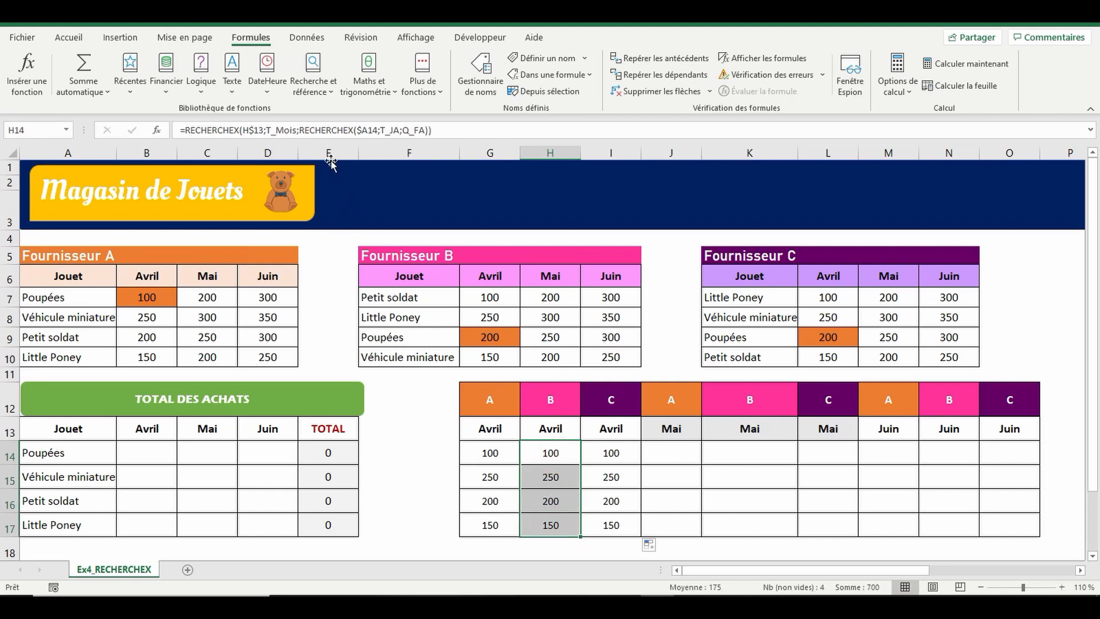
pyautogui.click(399, 132)
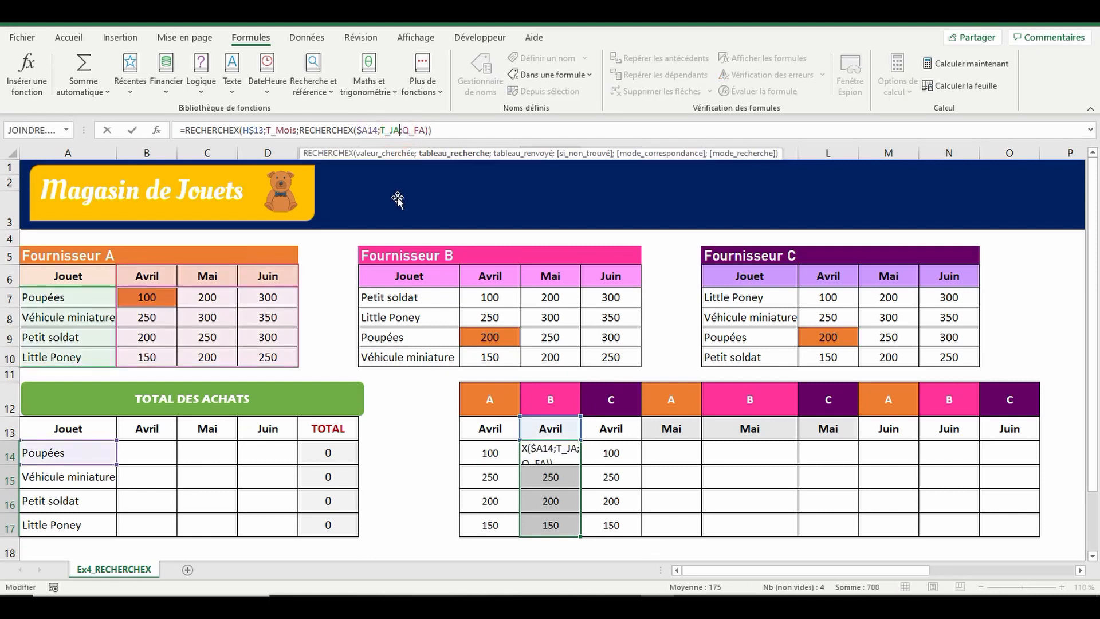
pyautogui.press('BackSpace')
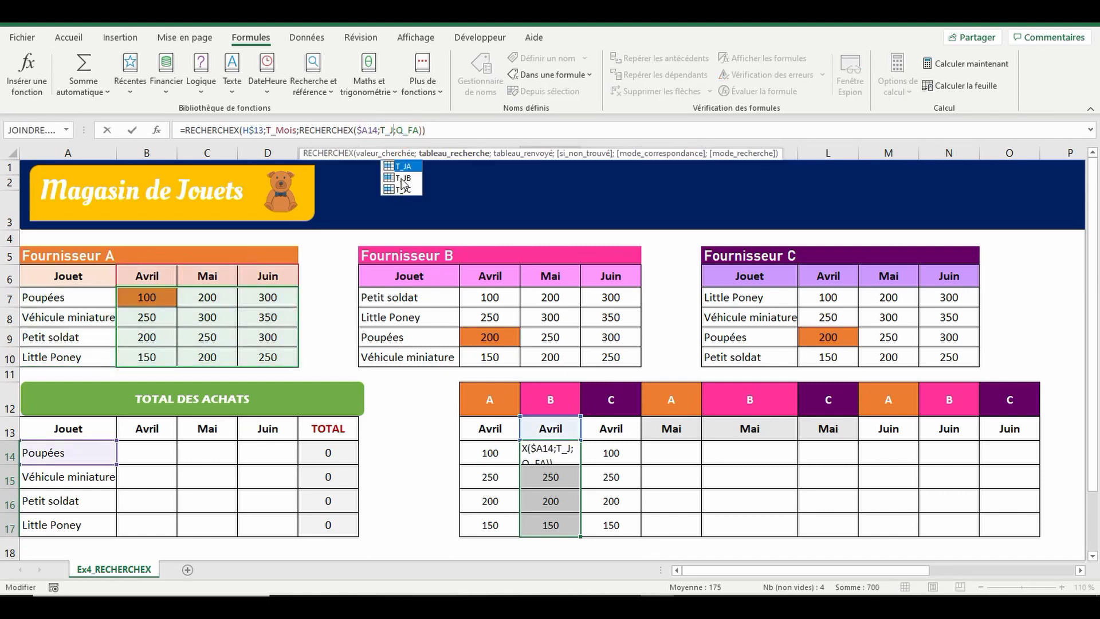
pyautogui.doubleClick(403, 180)
pyautogui.click(422, 132)
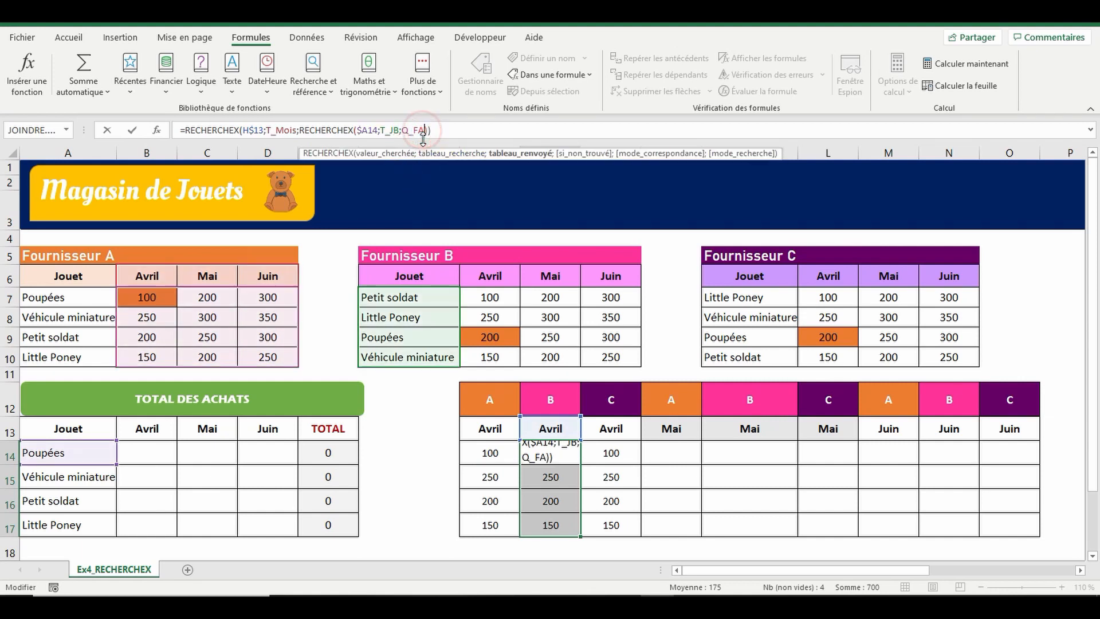
pyautogui.press('BackSpace')
pyautogui.write('B')
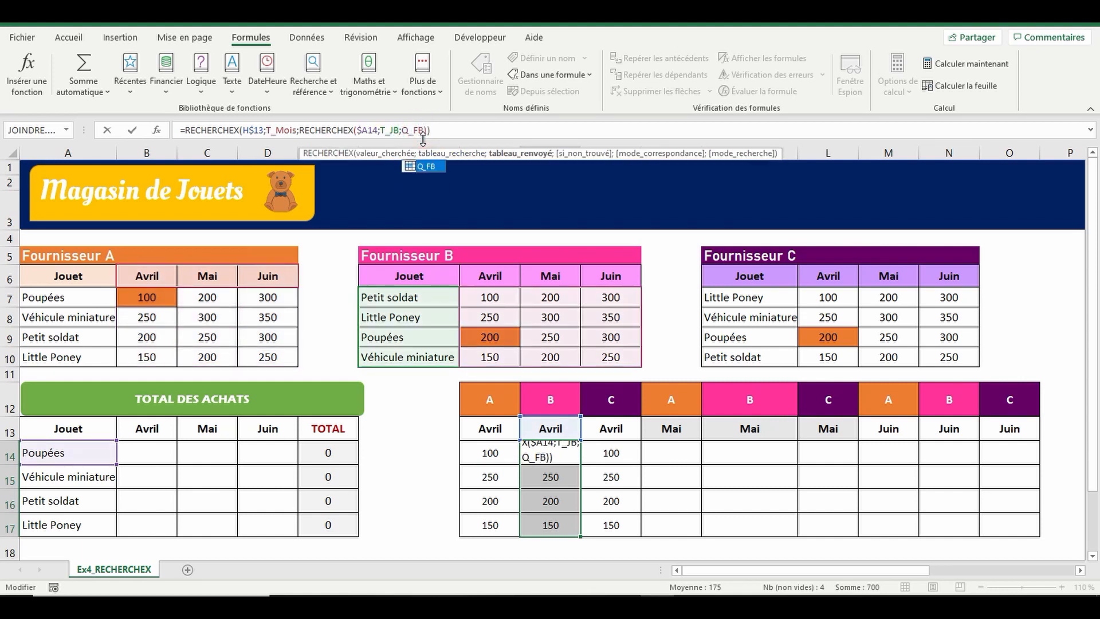
pyautogui.doubleClick(427, 167)
pyautogui.hotkey('ctrl', 'Return')
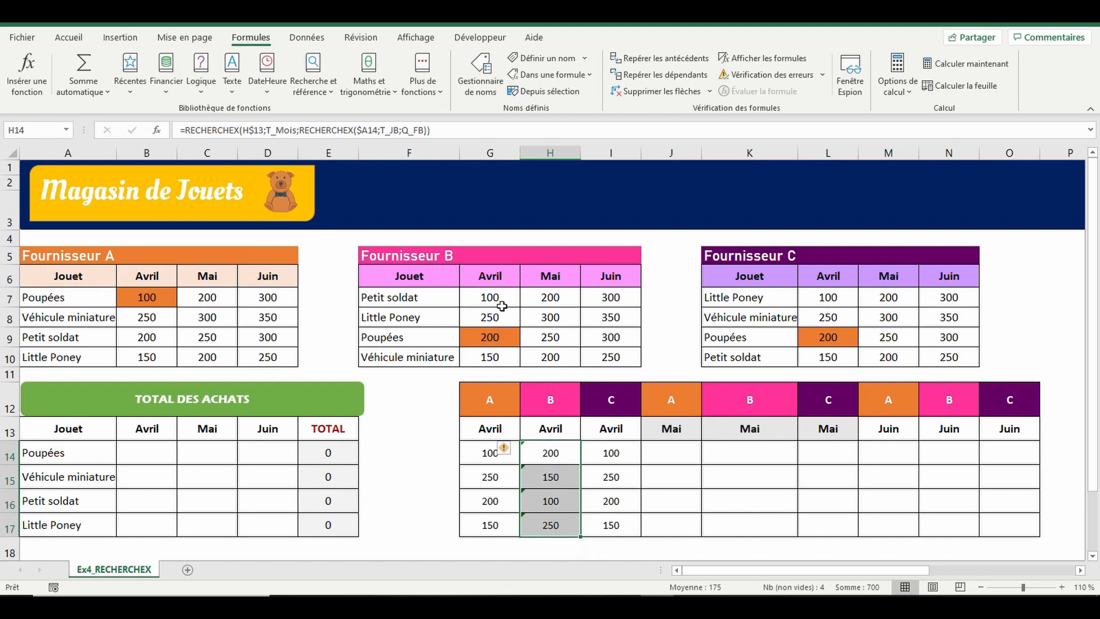
# Change the formulas in I14:I17 together to look up supplier C, using T_JC and Q_FC instead of T_JA and Q_FA
pyautogui.click(609, 452)
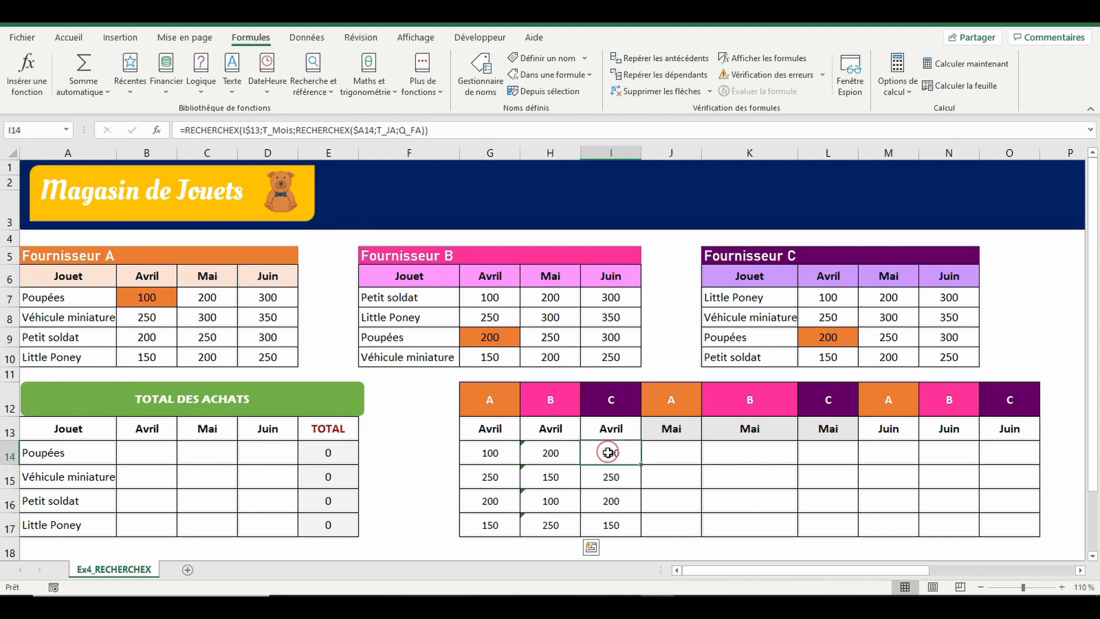
pyautogui.moveTo(608, 453); pyautogui.dragTo(611, 525)
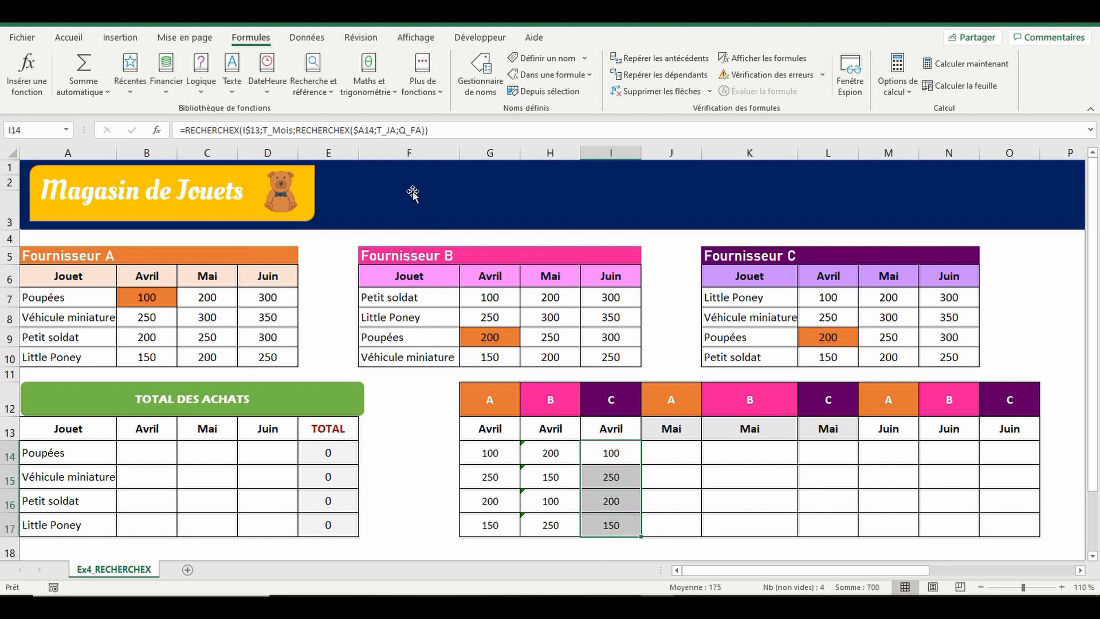
pyautogui.click(395, 130)
pyautogui.press('BackSpace')
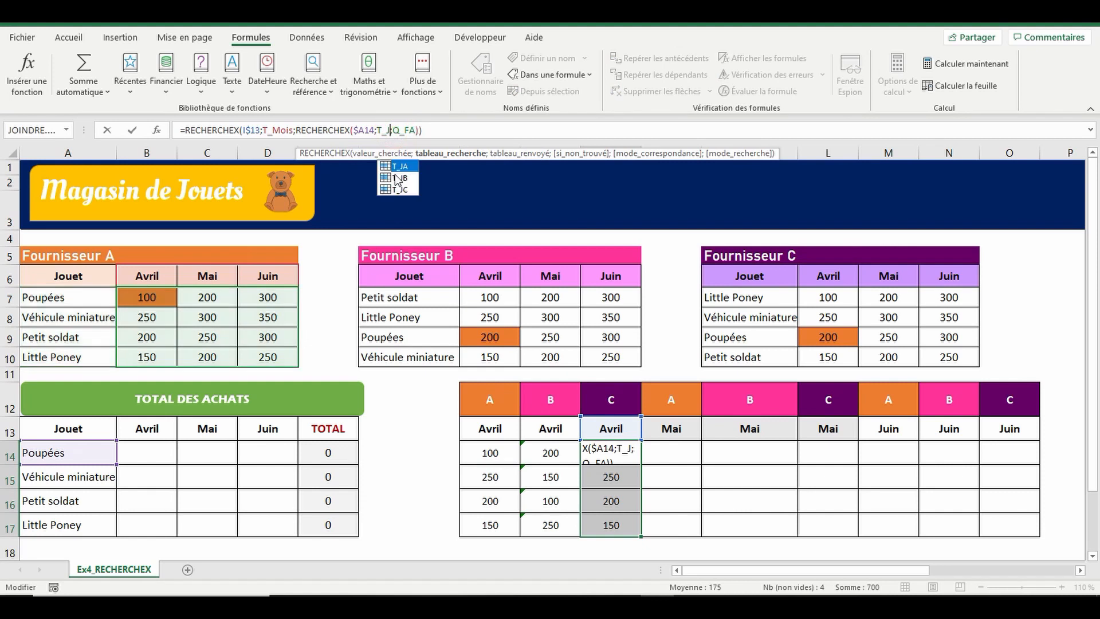
pyautogui.write('C')
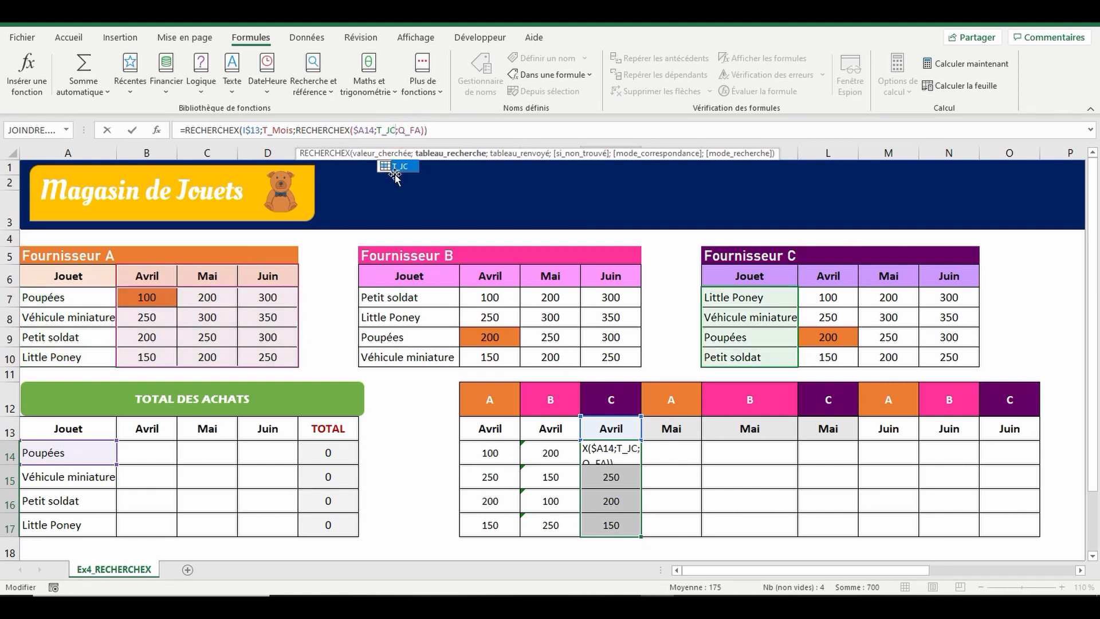
pyautogui.click(421, 131)
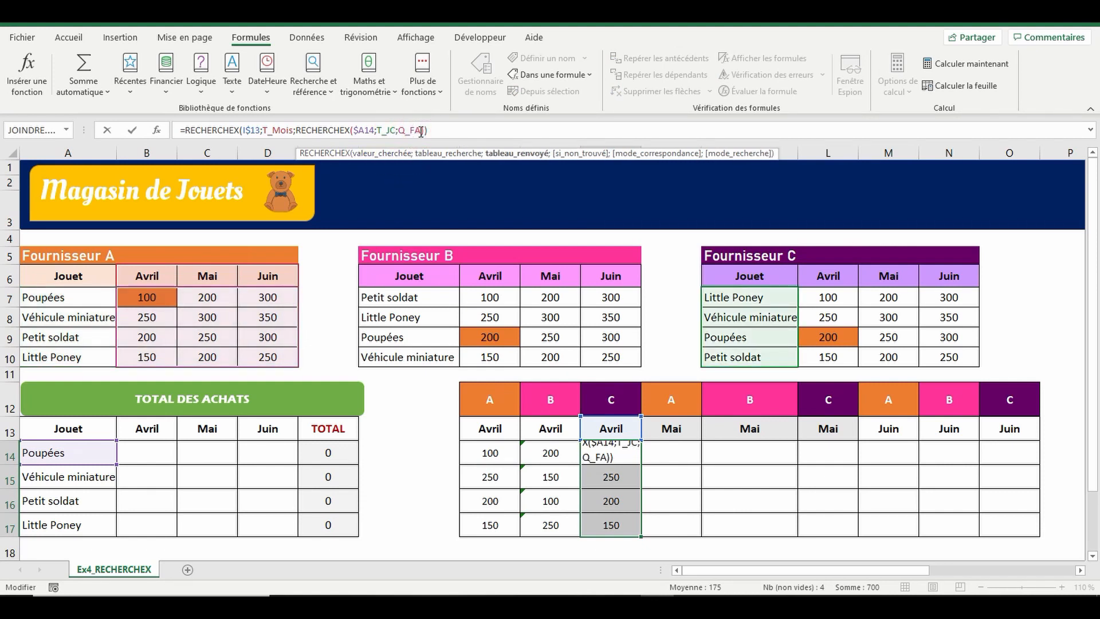
pyautogui.press('BackSpace')
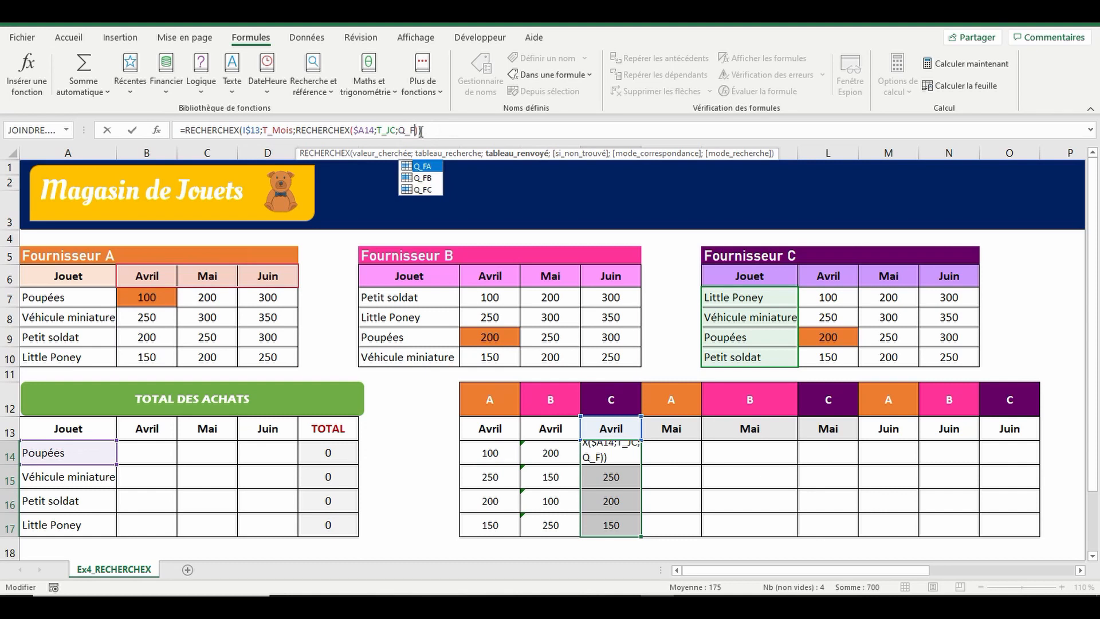
pyautogui.write('C')
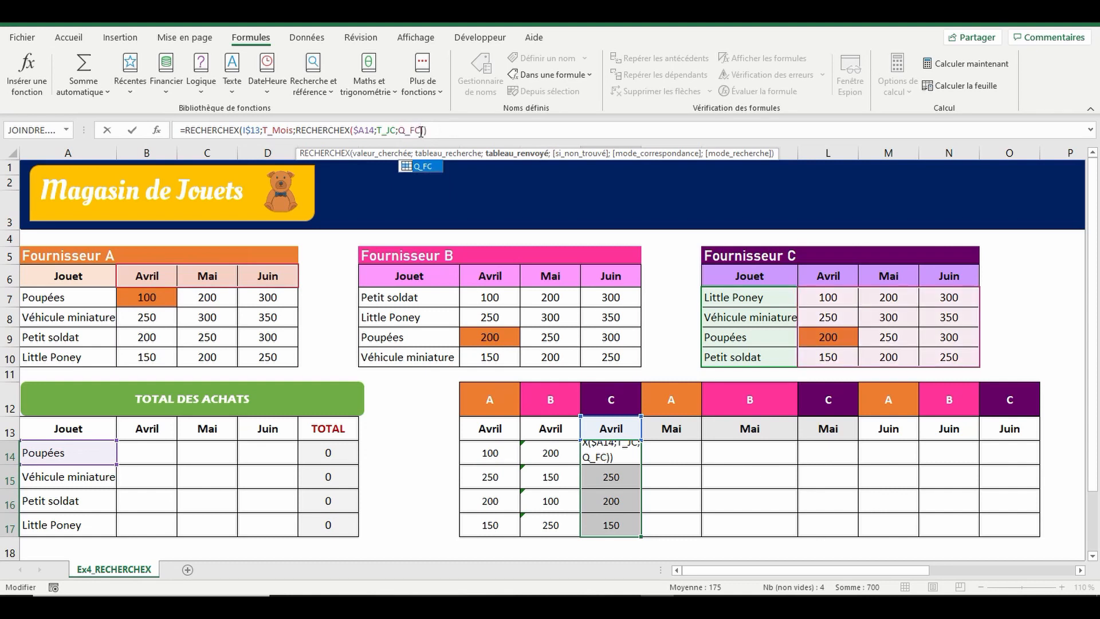
pyautogui.hotkey('ctrl', 'Return')
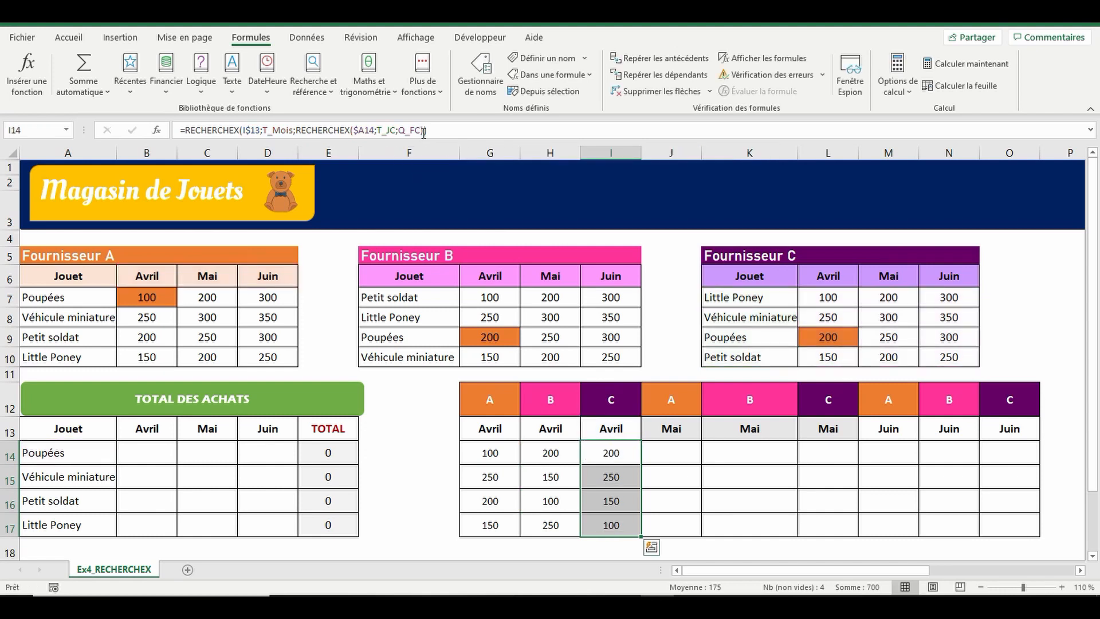
# Compare the supplier C results for Avril in column I with the quantities in the Fournisseur C table
pyautogui.click(612, 455)
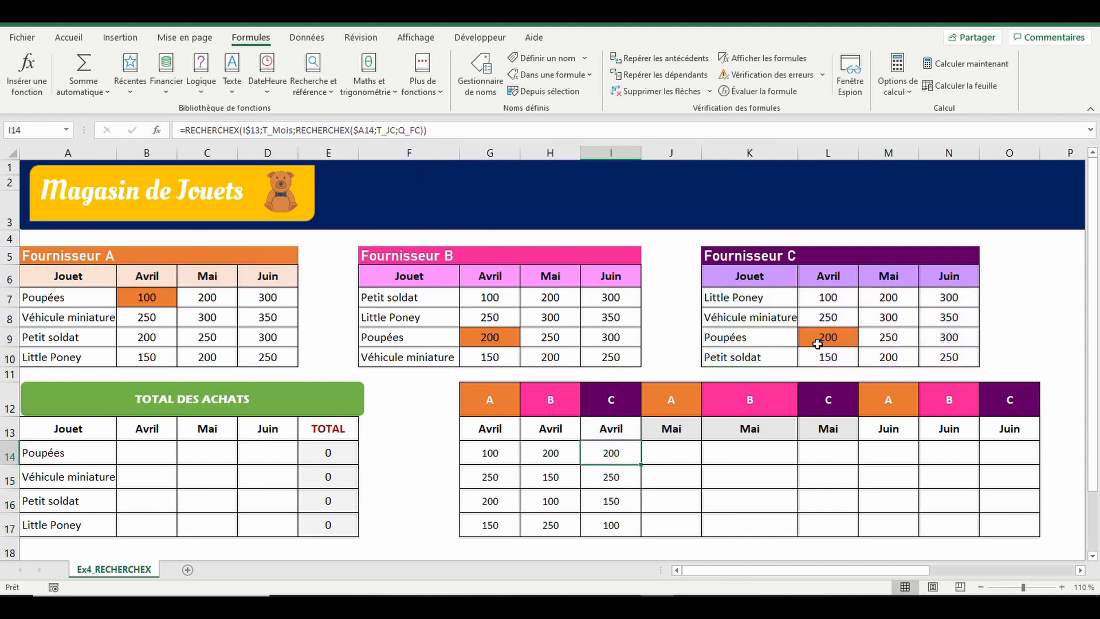
pyautogui.click(619, 475)
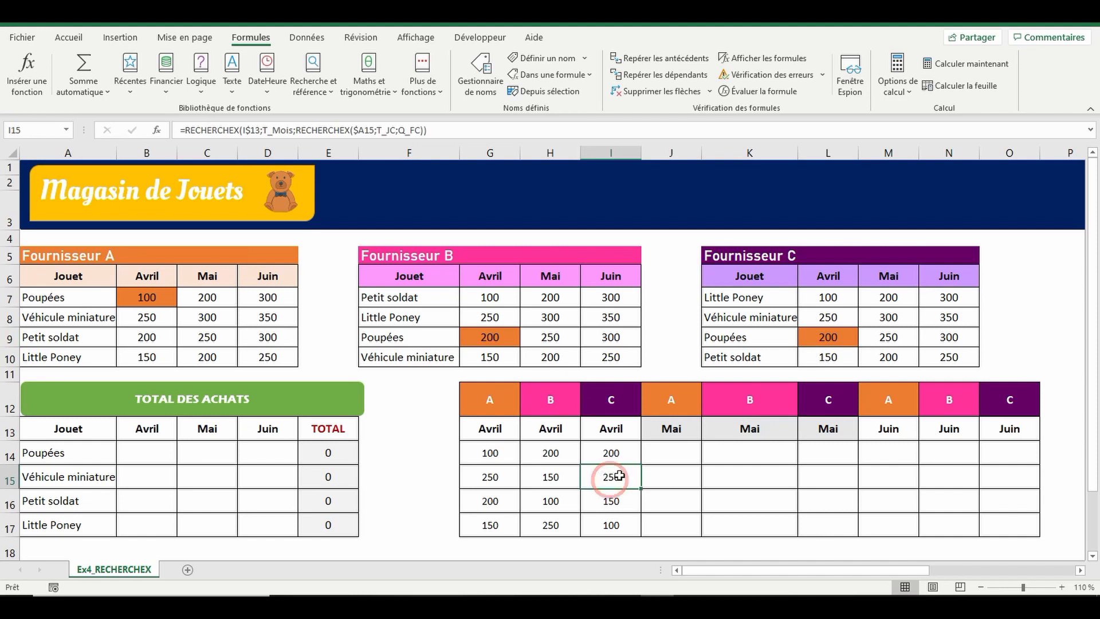
pyautogui.click(825, 319)
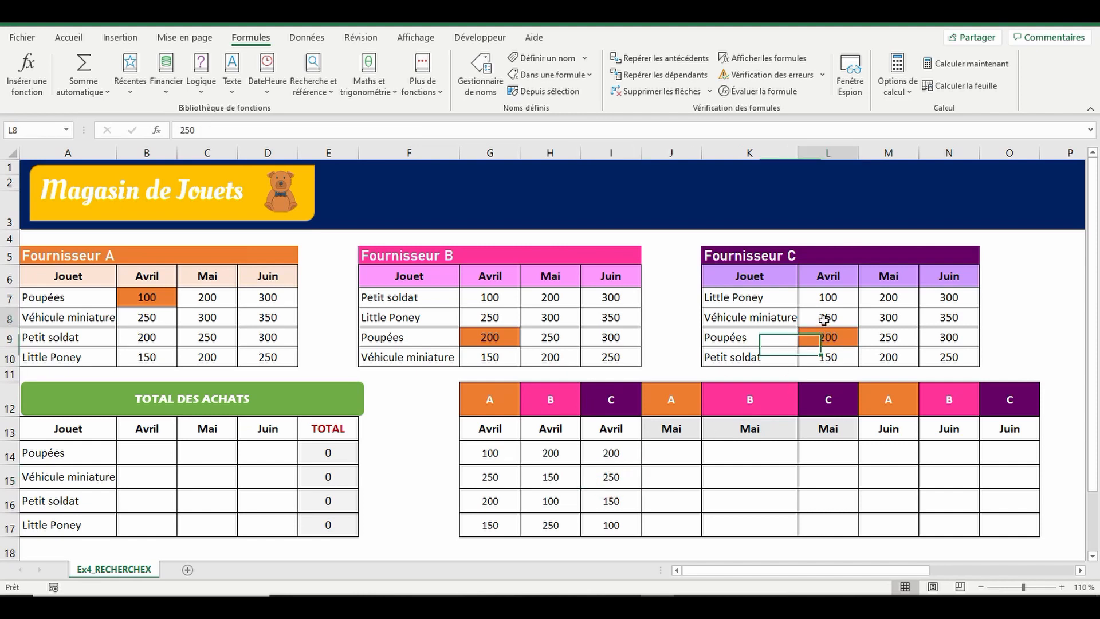
# Check the Avril supplier C results for Petit soldat and Little Poney against the Fournisseur C table
pyautogui.click(606, 505)
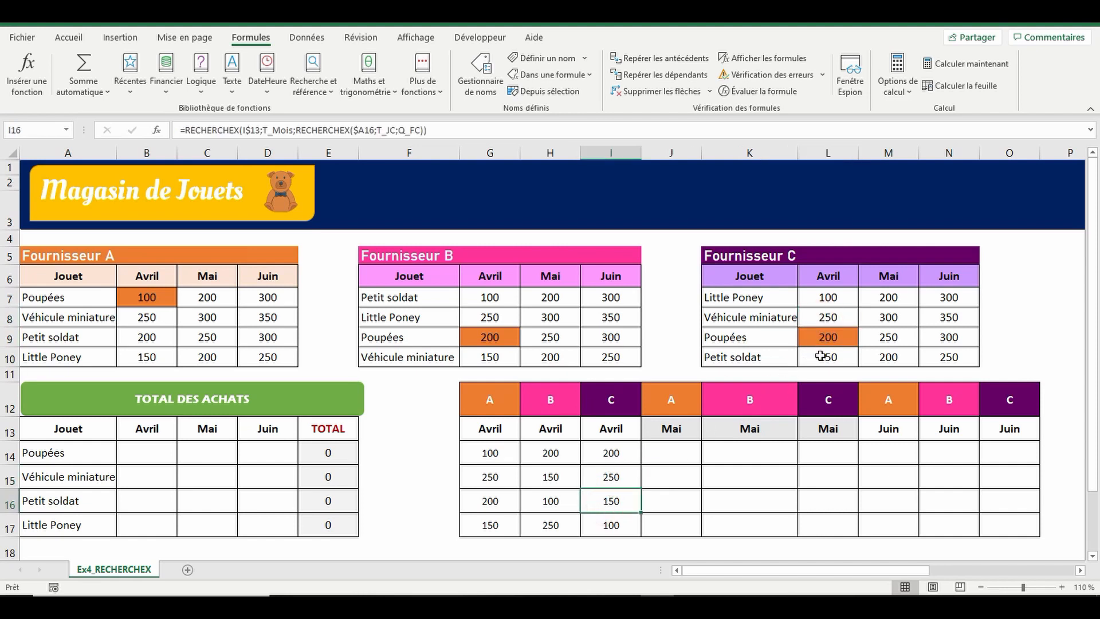
pyautogui.click(612, 523)
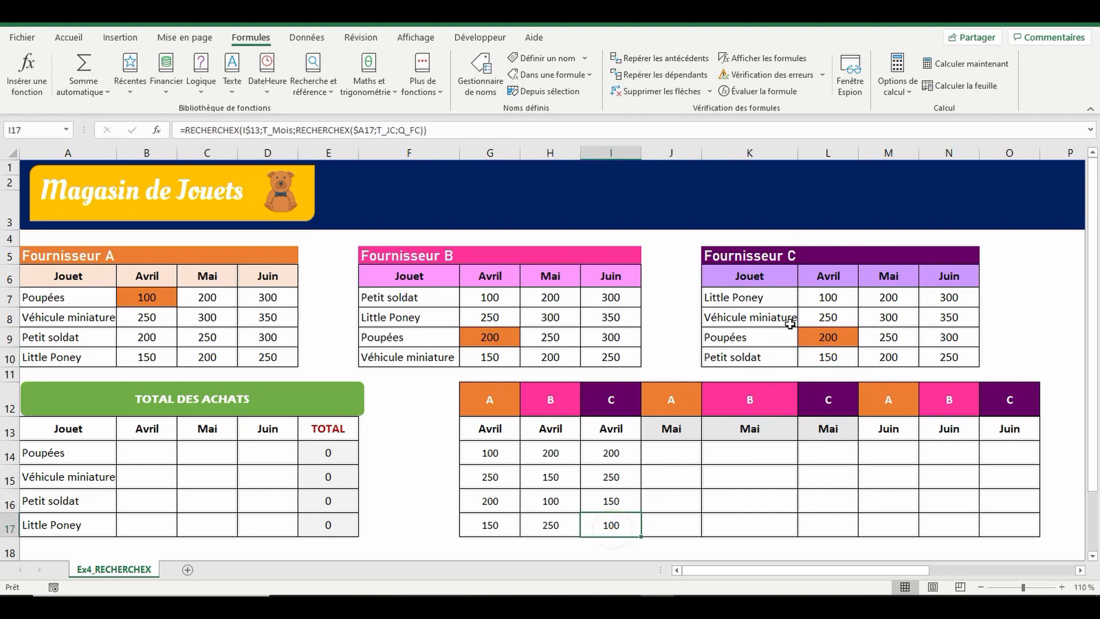
pyautogui.click(827, 299)
# Copy the Avril formulas in G14:I17 into J14:O17 to fill the Mai and Juin columns for all three suppliers
pyautogui.moveTo(490, 452); pyautogui.dragTo(604, 520)
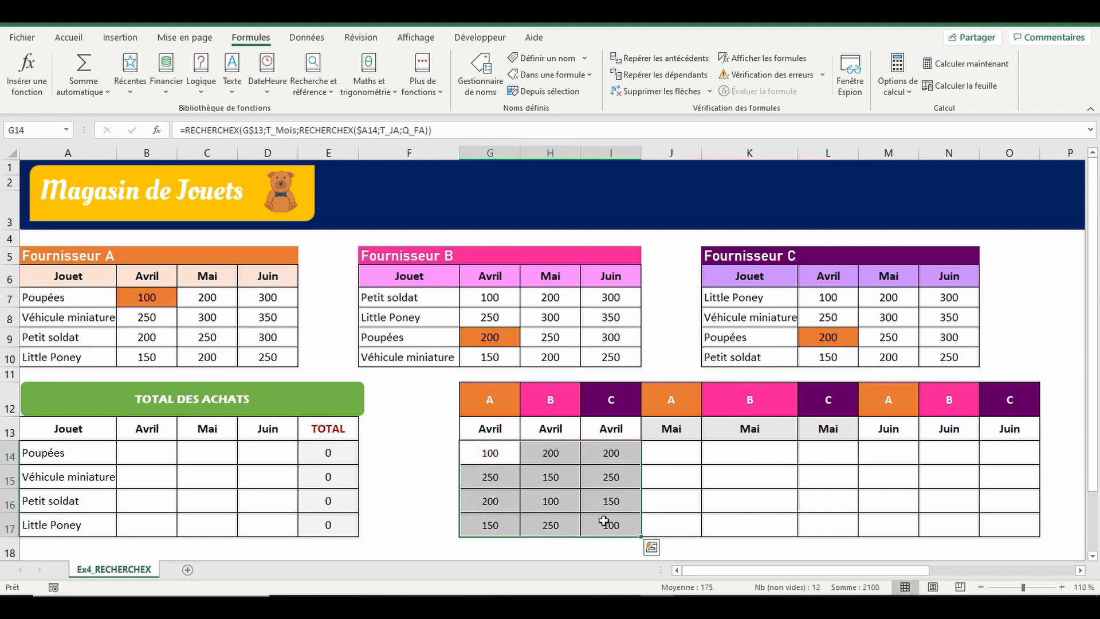
pyautogui.hotkey('ctrl', 'c')
pyautogui.moveTo(668, 452); pyautogui.dragTo(987, 521)
pyautogui.hotkey('ctrl', 'v')
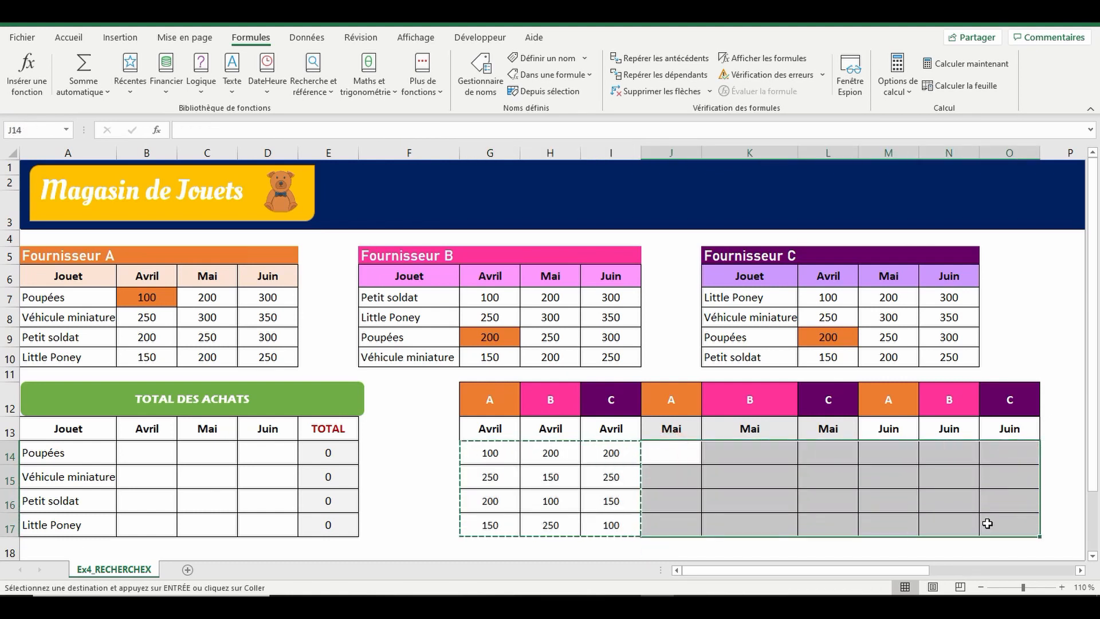
pyautogui.press('Escape')
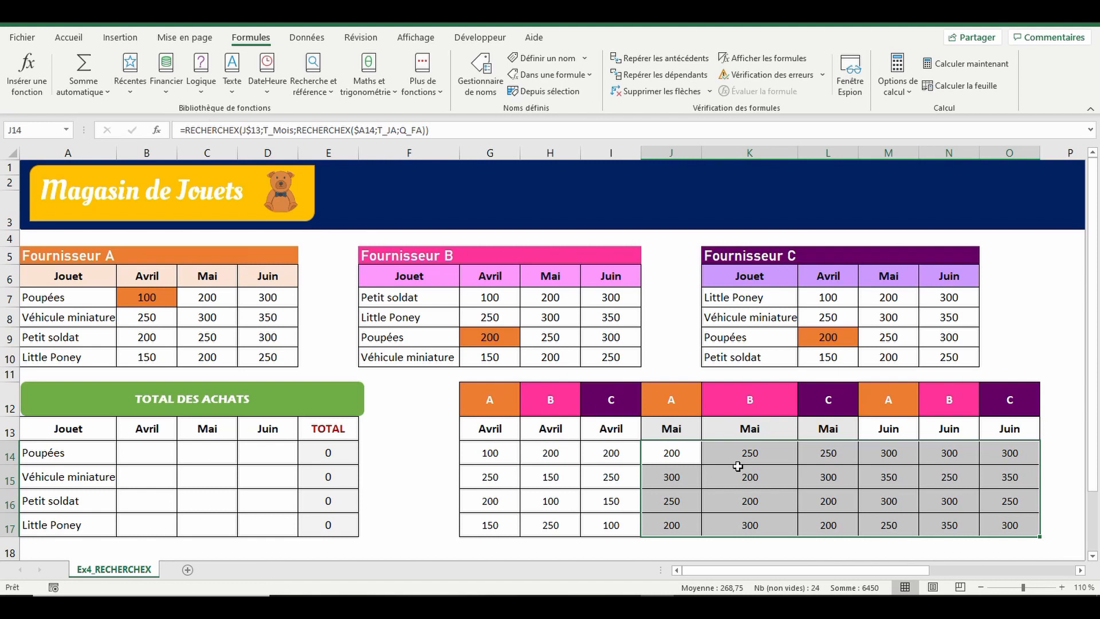
pyautogui.click(998, 453)
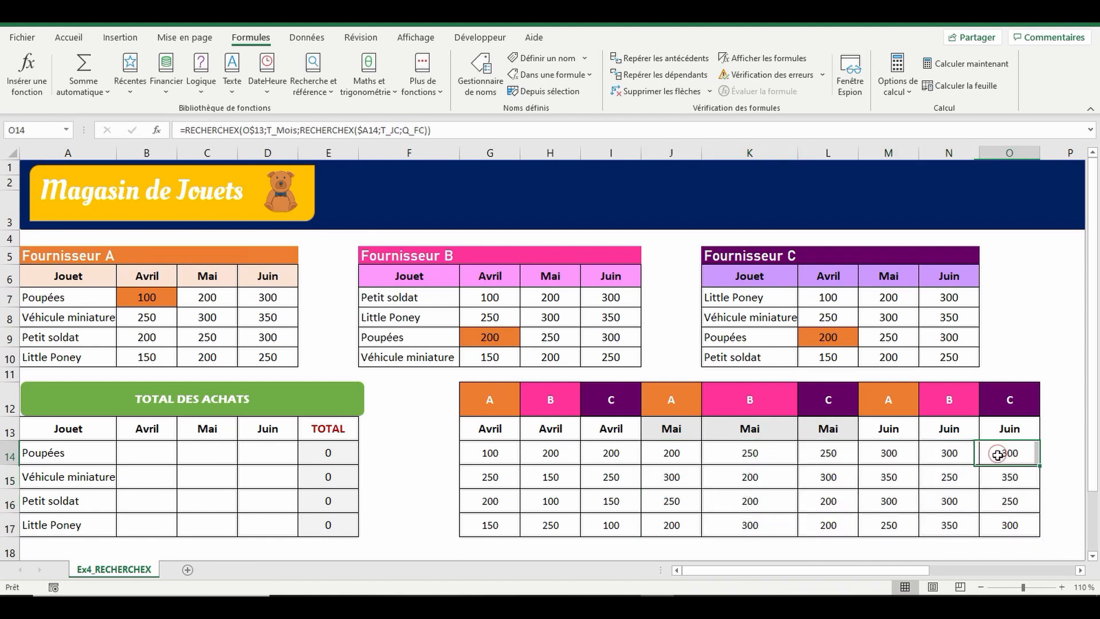
# Enter in B14, the Avril total for Poupées, a SOMME formula containing the supplier A RECHERCHEX expression copied from G14
pyautogui.click(163, 459)
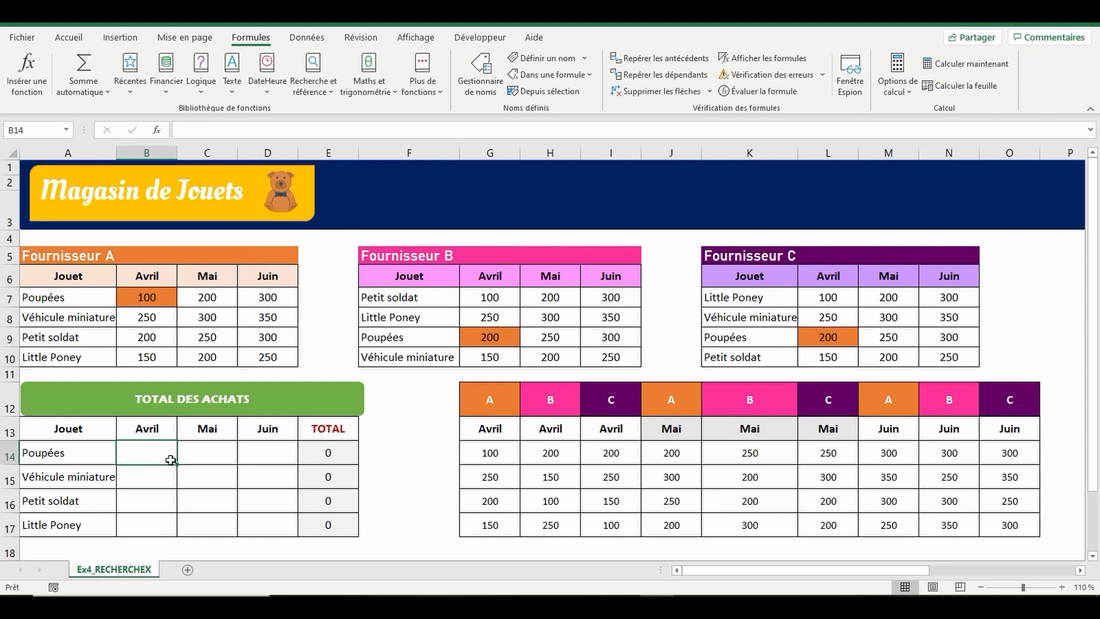
pyautogui.click(490, 453)
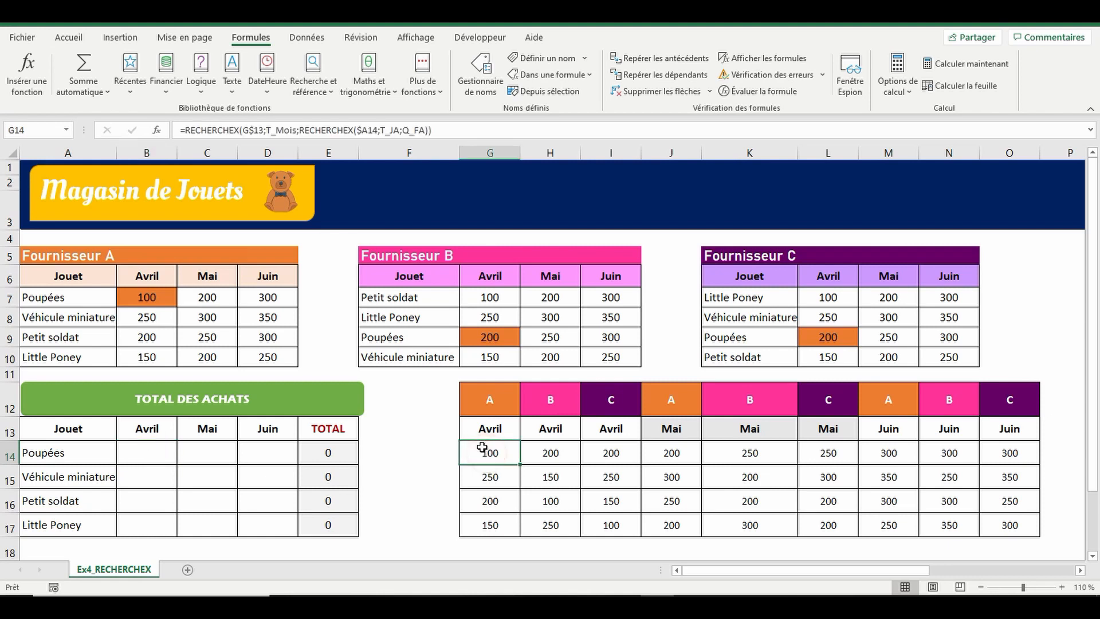
pyautogui.doubleClick(188, 131)
pyautogui.moveTo(279, 132); pyautogui.dragTo(442, 136)
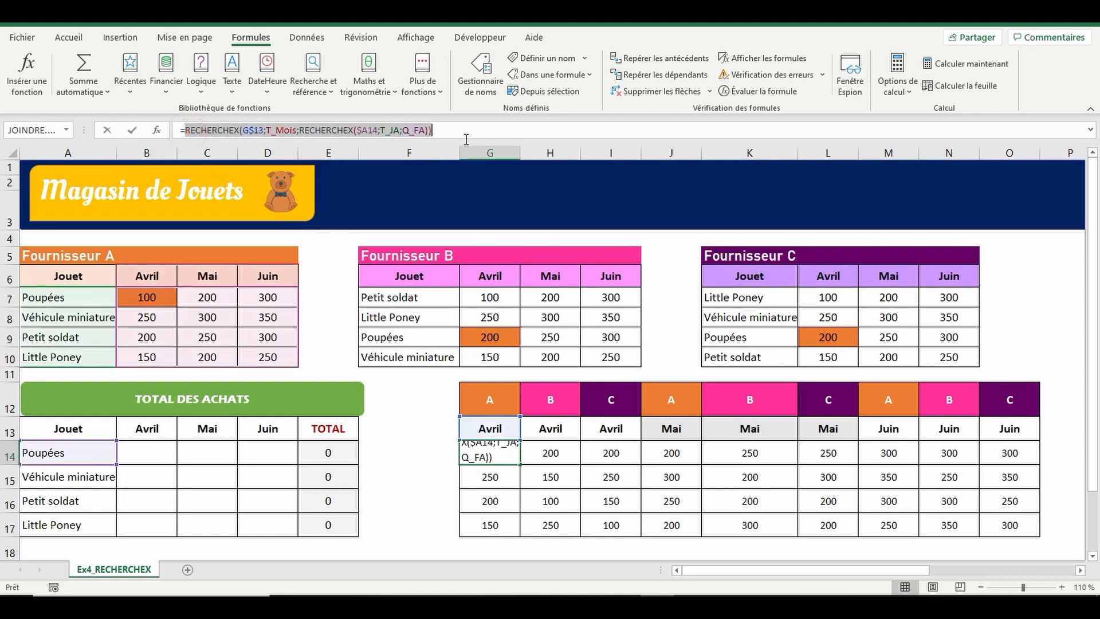
pyautogui.press('Escape')
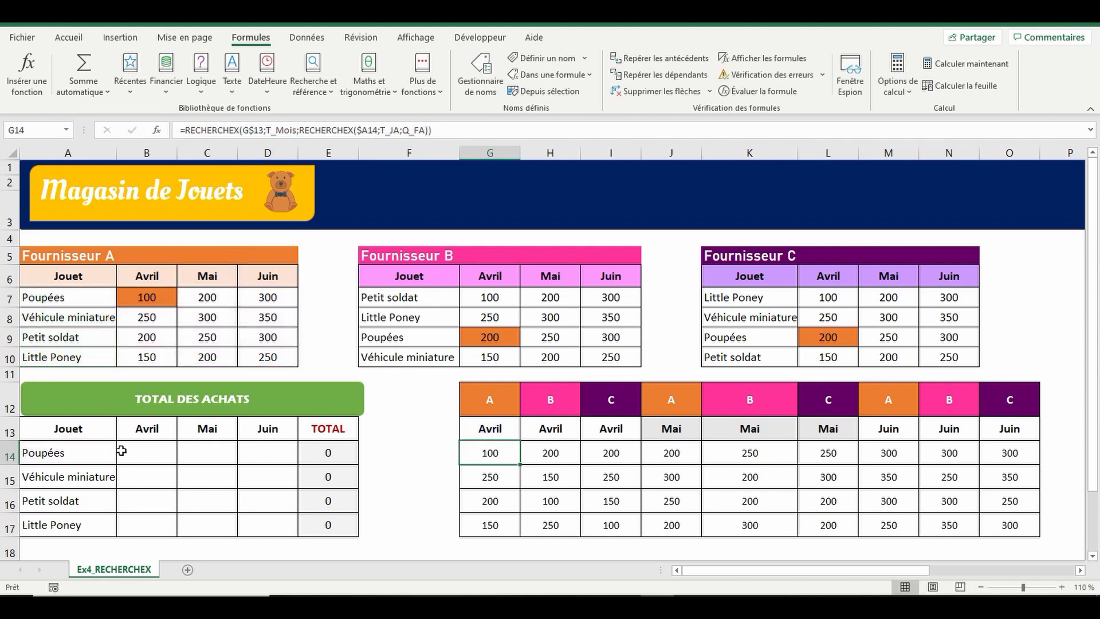
pyautogui.click(147, 453)
pyautogui.write('=')
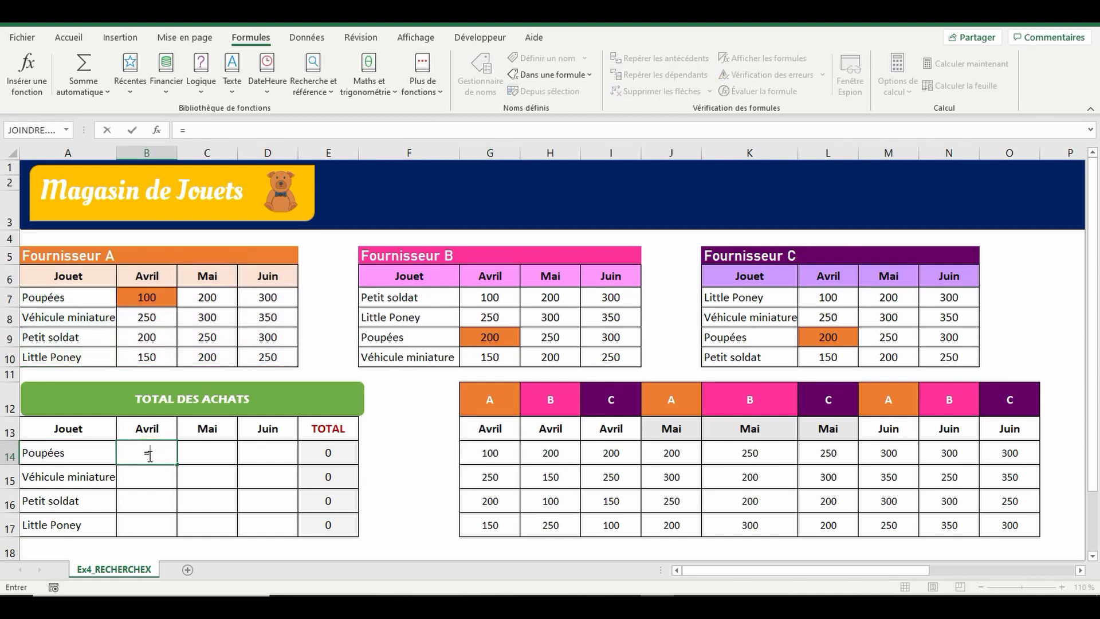
pyautogui.write('somme(')
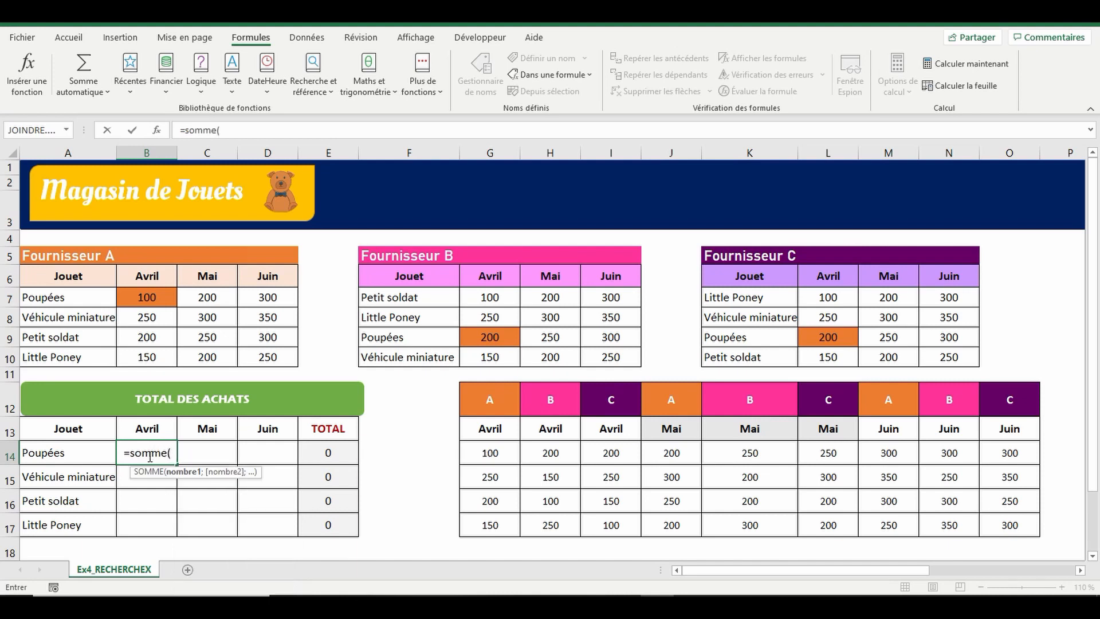
pyautogui.hotkey('ctrl', 'v')
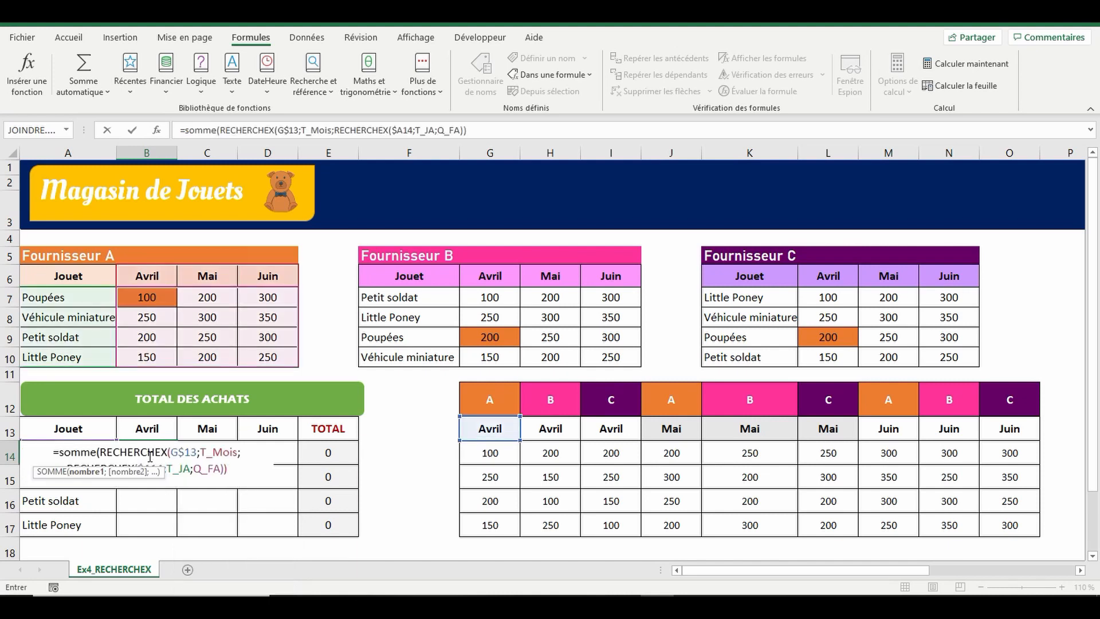
pyautogui.write(')')
pyautogui.press('Return')
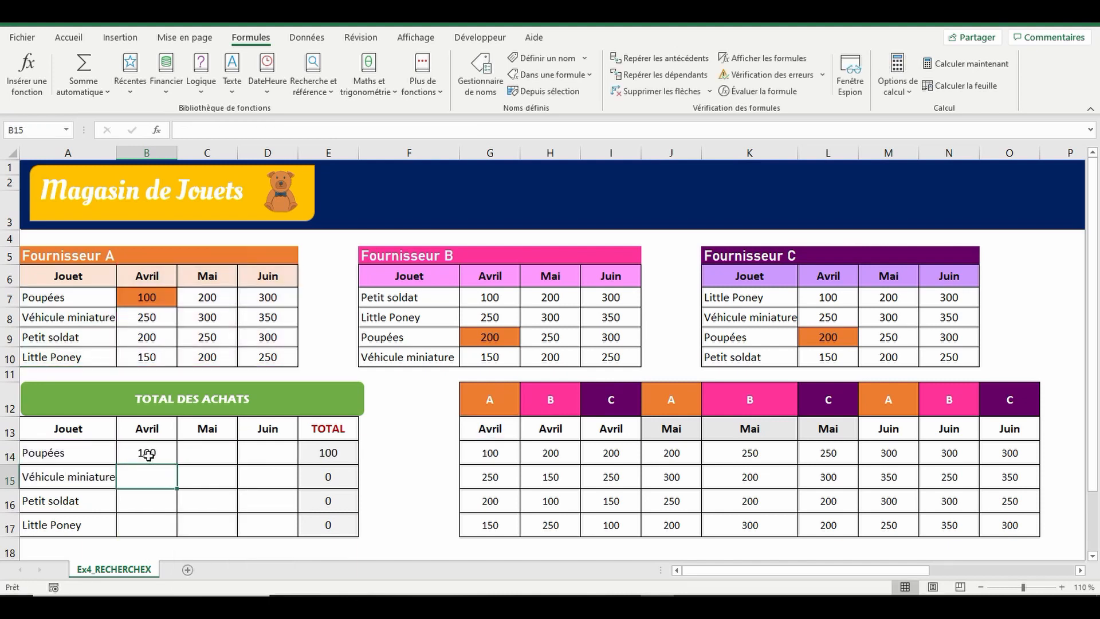
# Add the supplier B RECHERCHEX expression from H14 as the second argument of the SOMME formula in B14
pyautogui.click(536, 454)
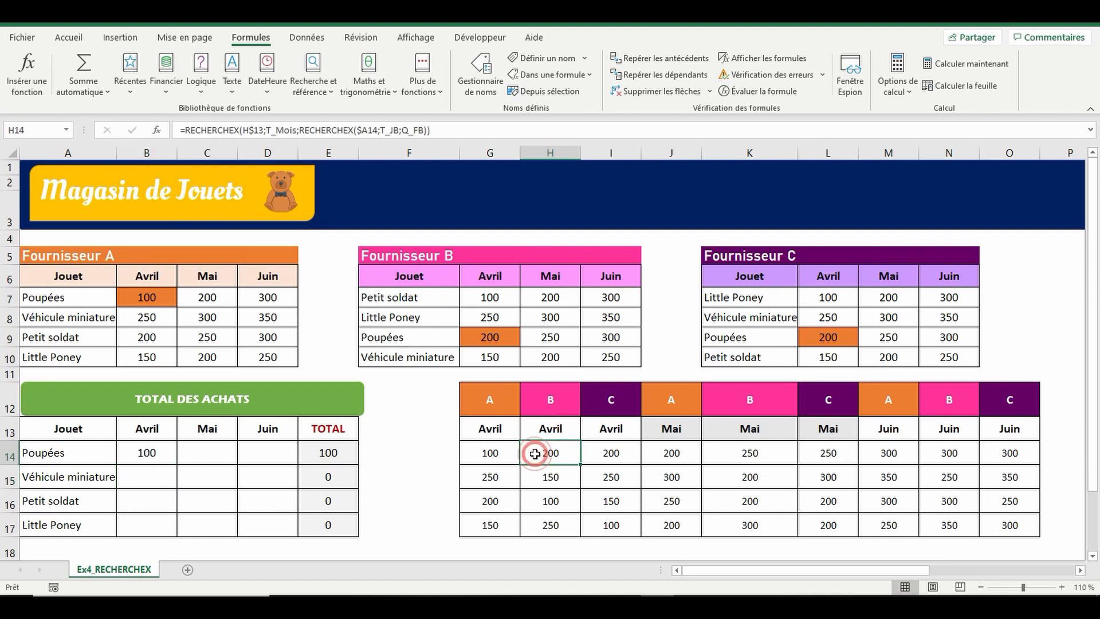
pyautogui.moveTo(184, 130); pyautogui.dragTo(445, 131)
pyautogui.hotkey('ctrl', 'c')
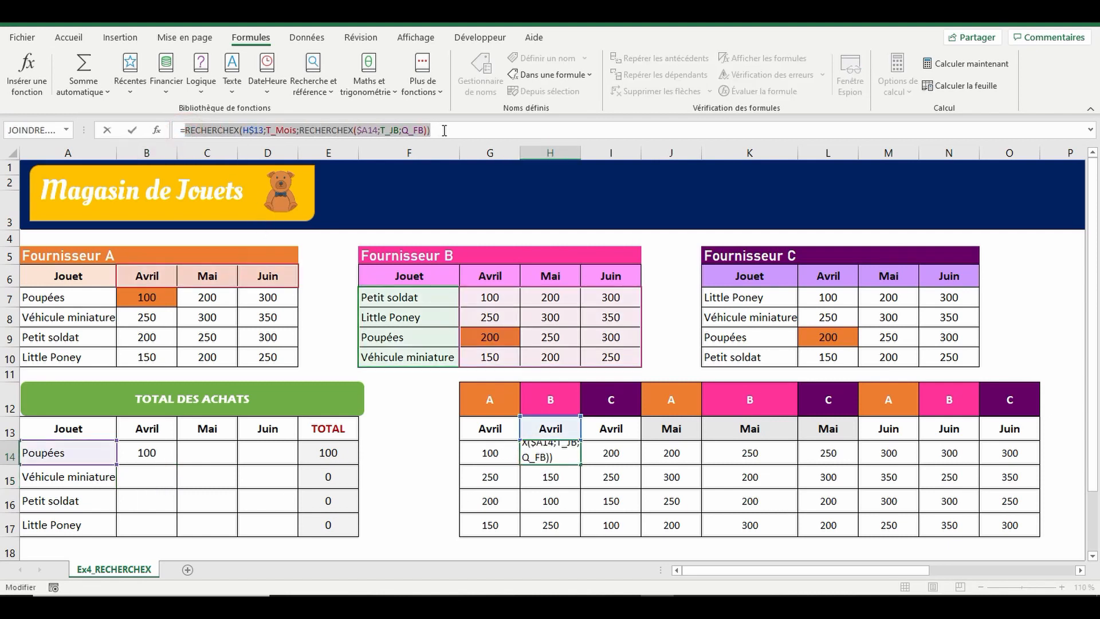
pyautogui.press('Escape')
pyautogui.click(152, 450)
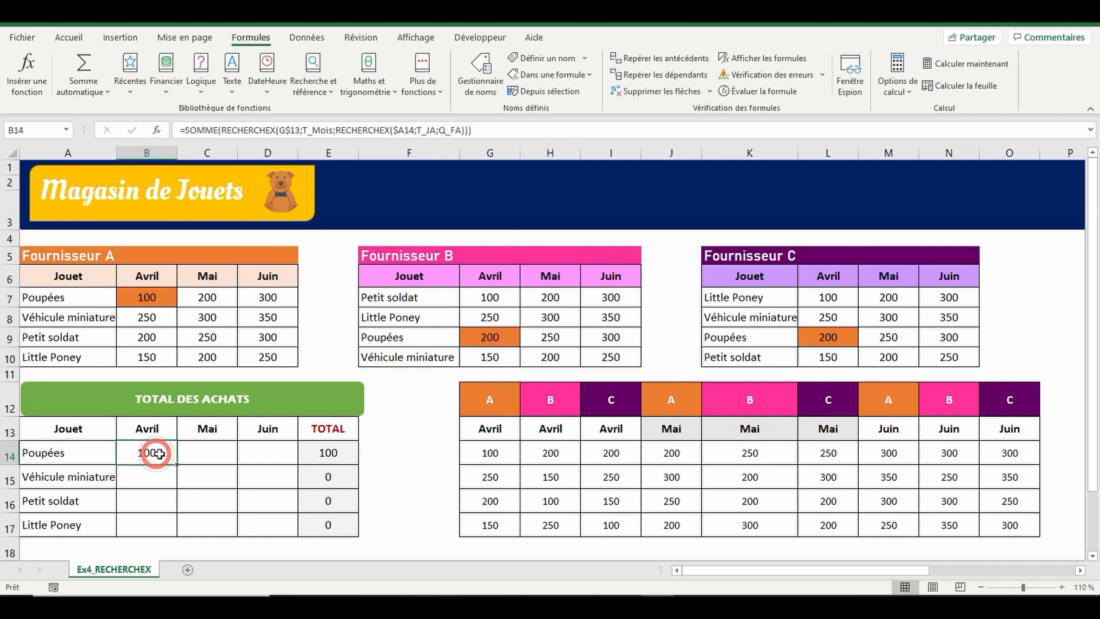
pyautogui.click(473, 131)
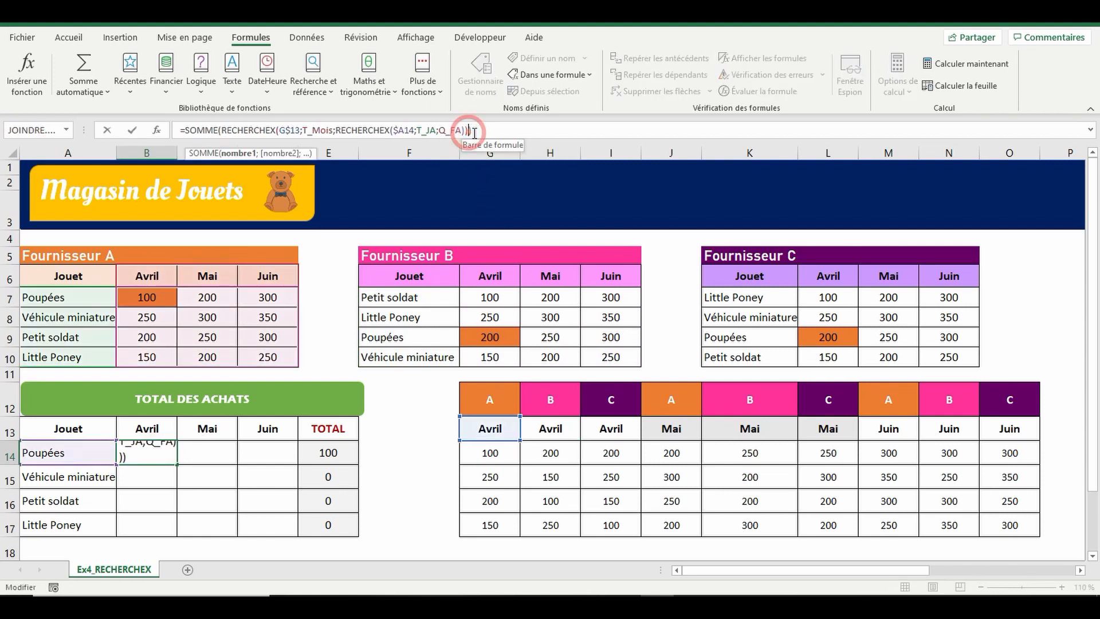
pyautogui.write(';')
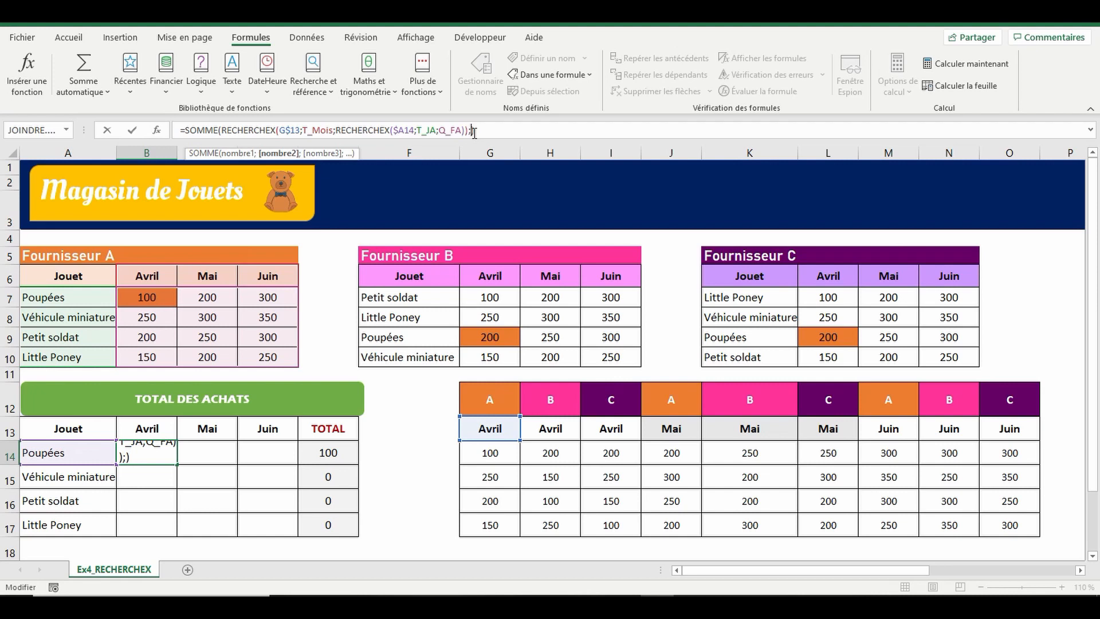
pyautogui.hotkey('ctrl', 'v')
pyautogui.press('Return')
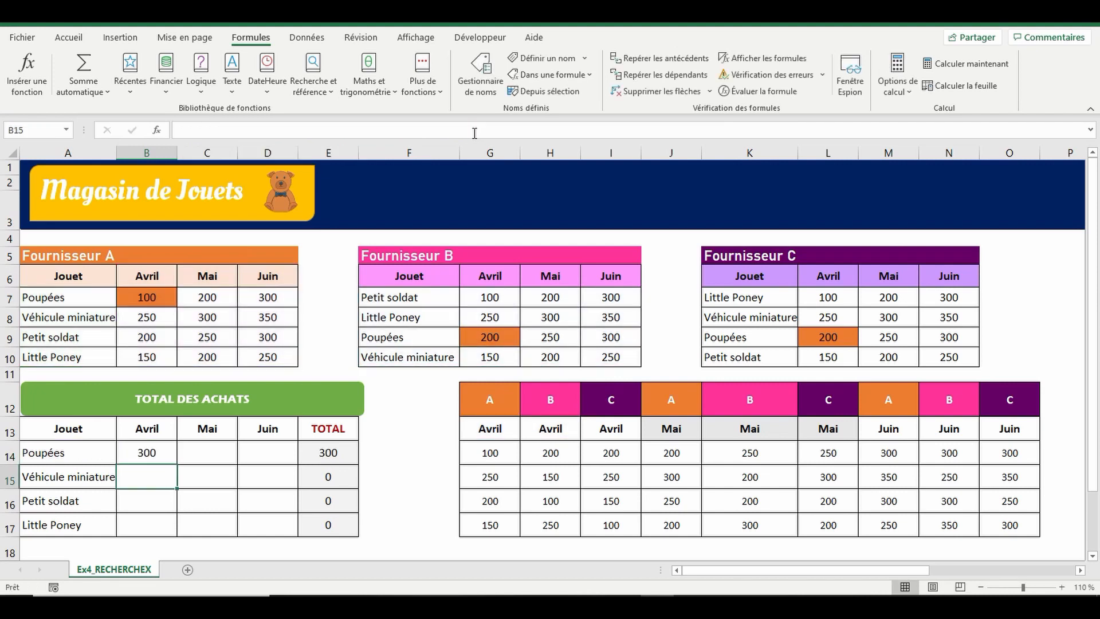
# Add the supplier C RECHERCHEX expression from I14 as the third argument of the SOMME formula in B14
pyautogui.click(610, 453)
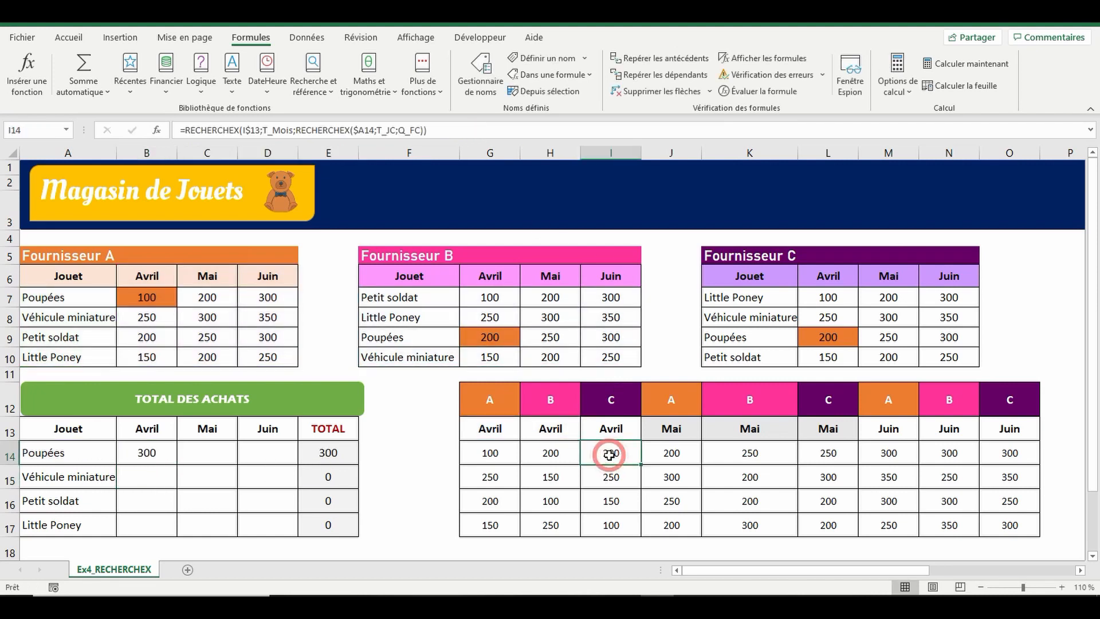
pyautogui.moveTo(187, 129); pyautogui.dragTo(432, 127)
pyautogui.hotkey('ctrl', 'c')
pyautogui.press('Escape')
pyautogui.click(147, 452)
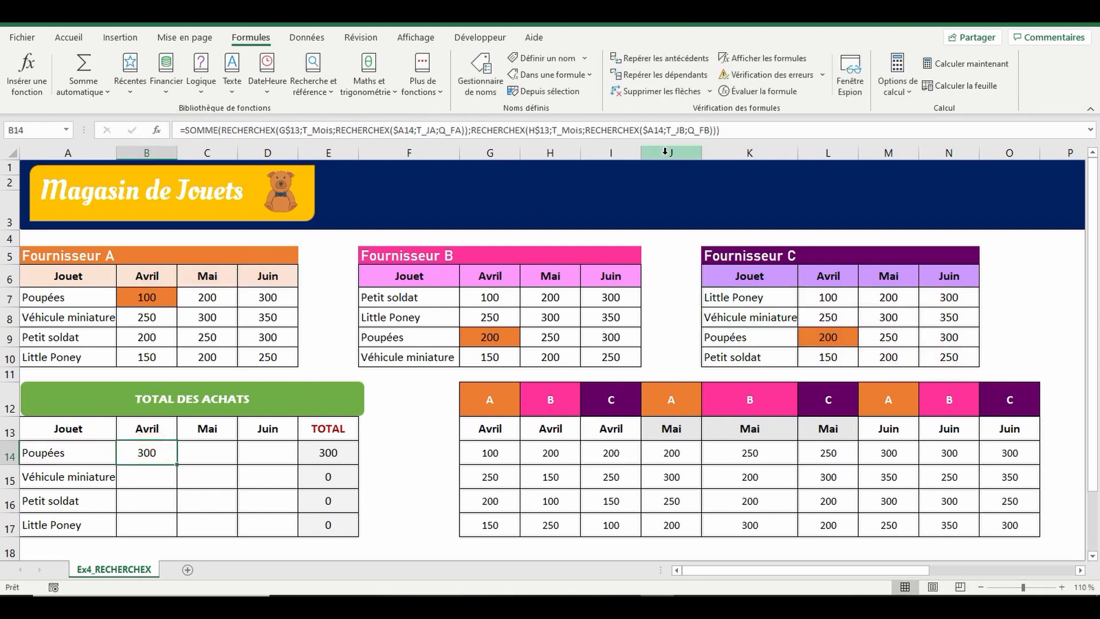
pyautogui.click(716, 130)
pyautogui.write(';')
pyautogui.hotkey('ctrl', 'v')
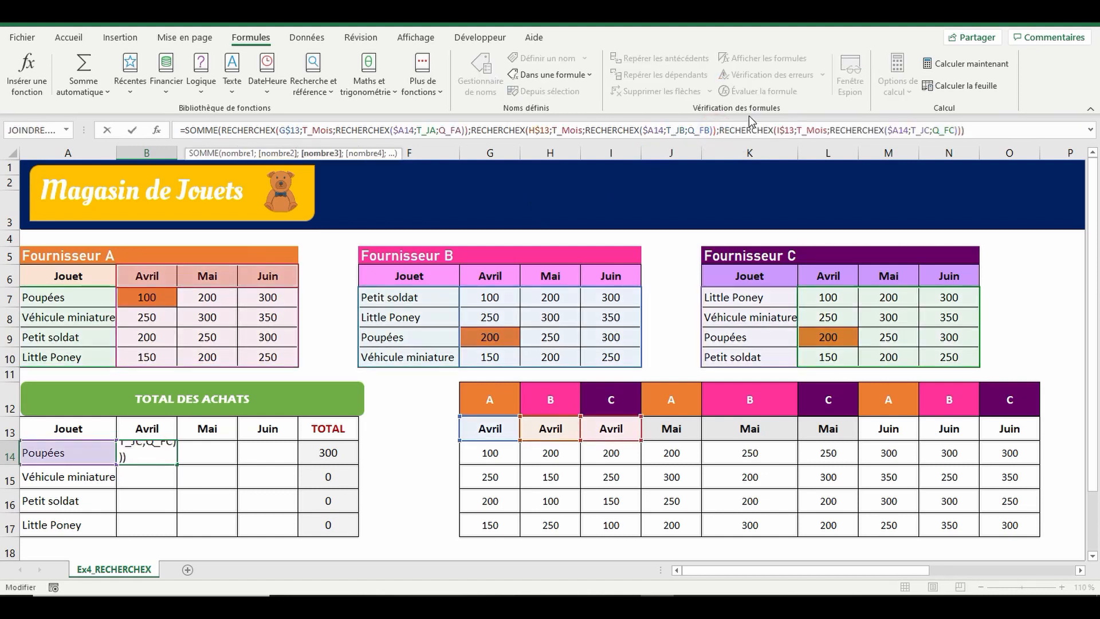
pyautogui.press('Return')
# In B14's formula, replace the month reference G$13 in the supplier A lookup with B$13
pyautogui.click(147, 453)
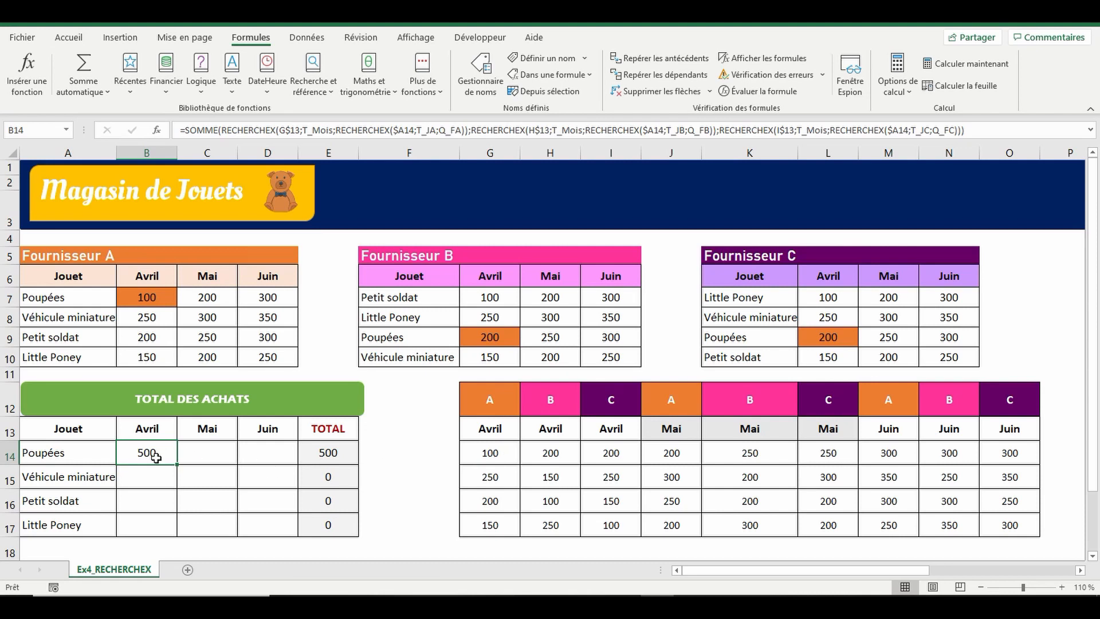
pyautogui.click(288, 130)
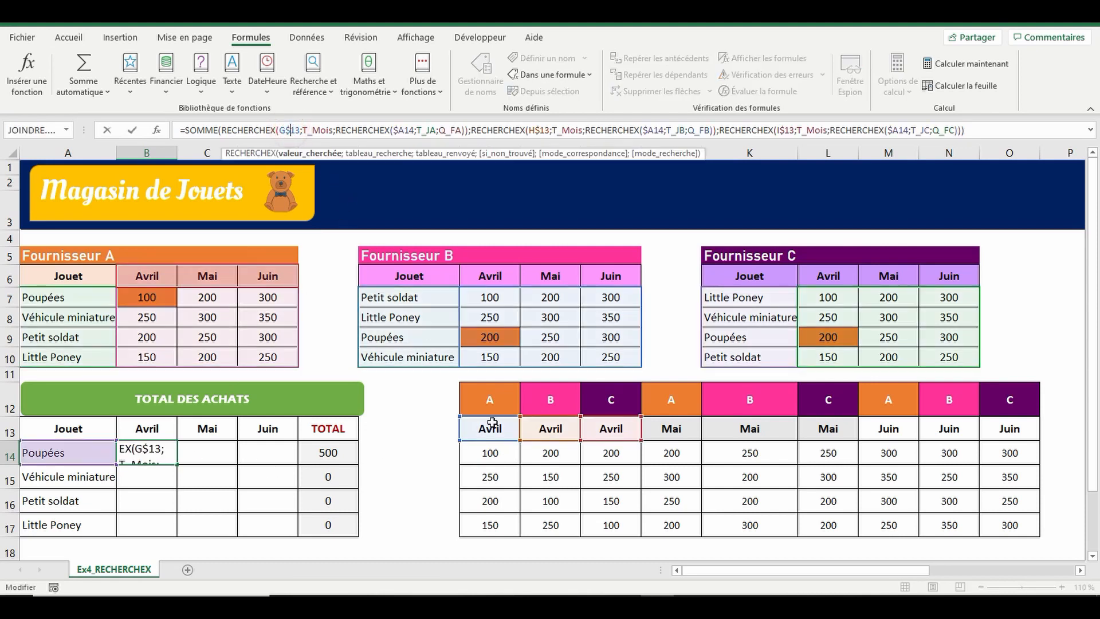
pyautogui.click(540, 131)
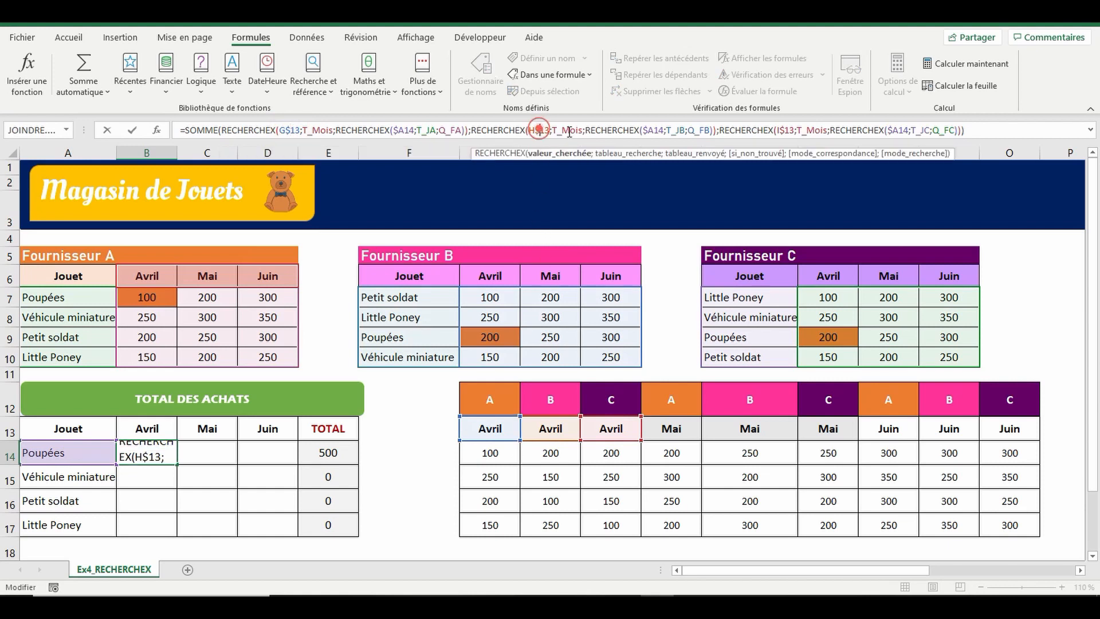
pyautogui.click(787, 131)
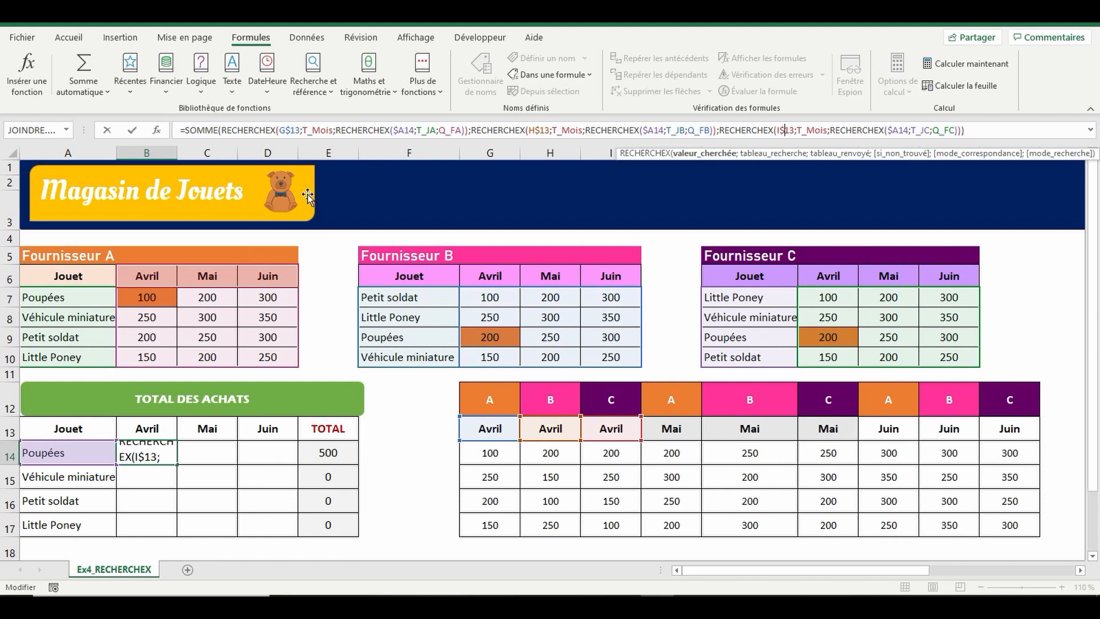
pyautogui.doubleClick(288, 130)
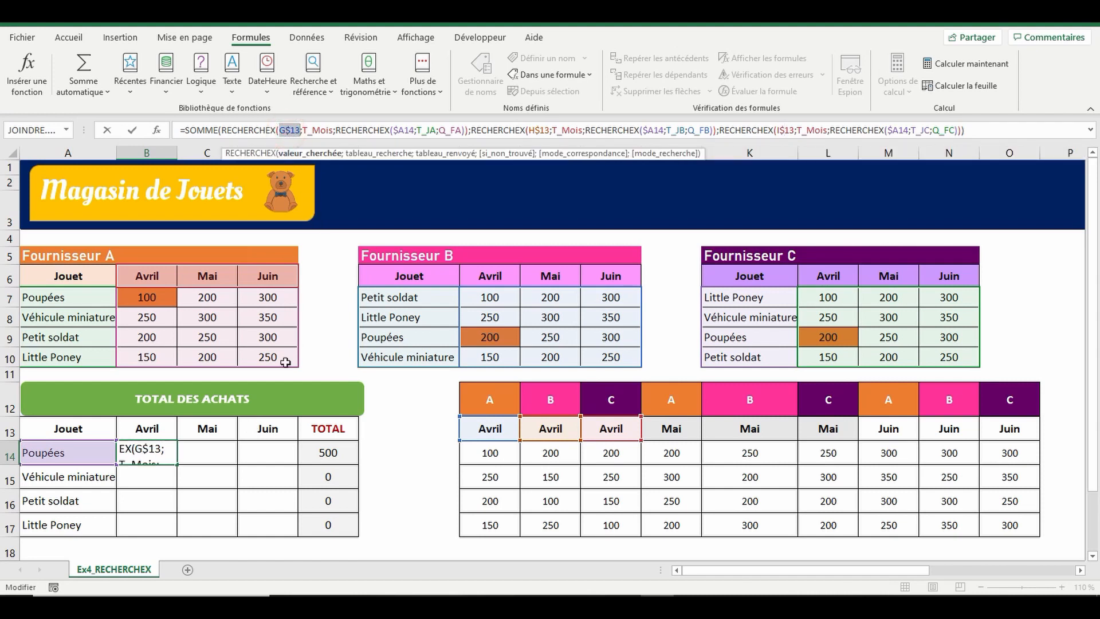
pyautogui.click(140, 429)
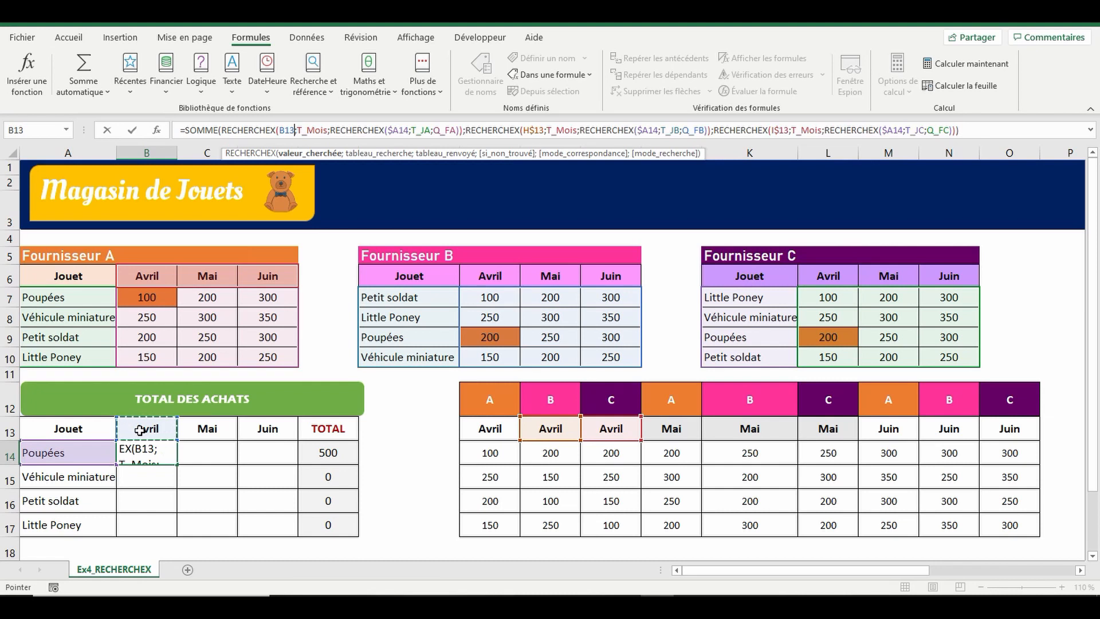
pyautogui.press('F4')
pyautogui.press('F4')
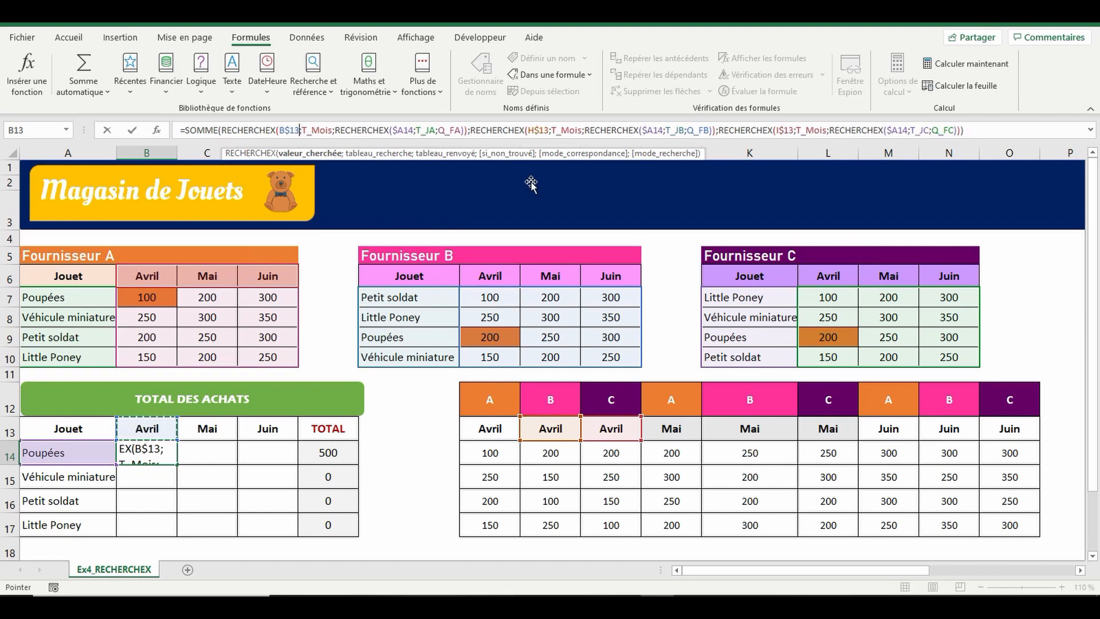
# Replace the month reference H$13 in the supplier B lookup of B14's formula with B$13
pyautogui.doubleClick(539, 130)
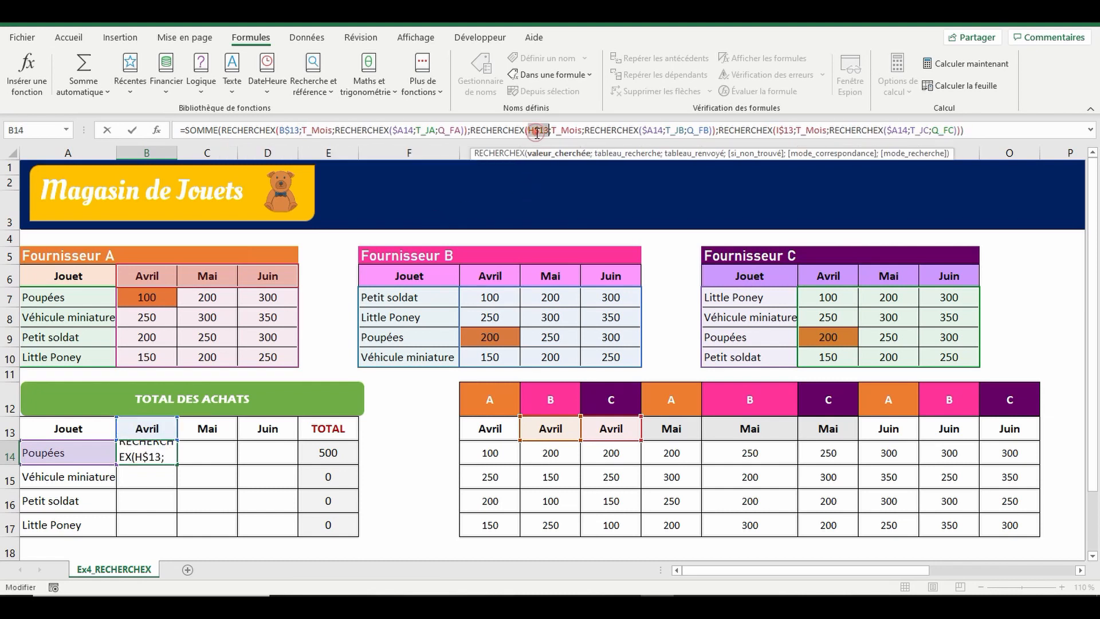
pyautogui.click(159, 430)
pyautogui.press('F4')
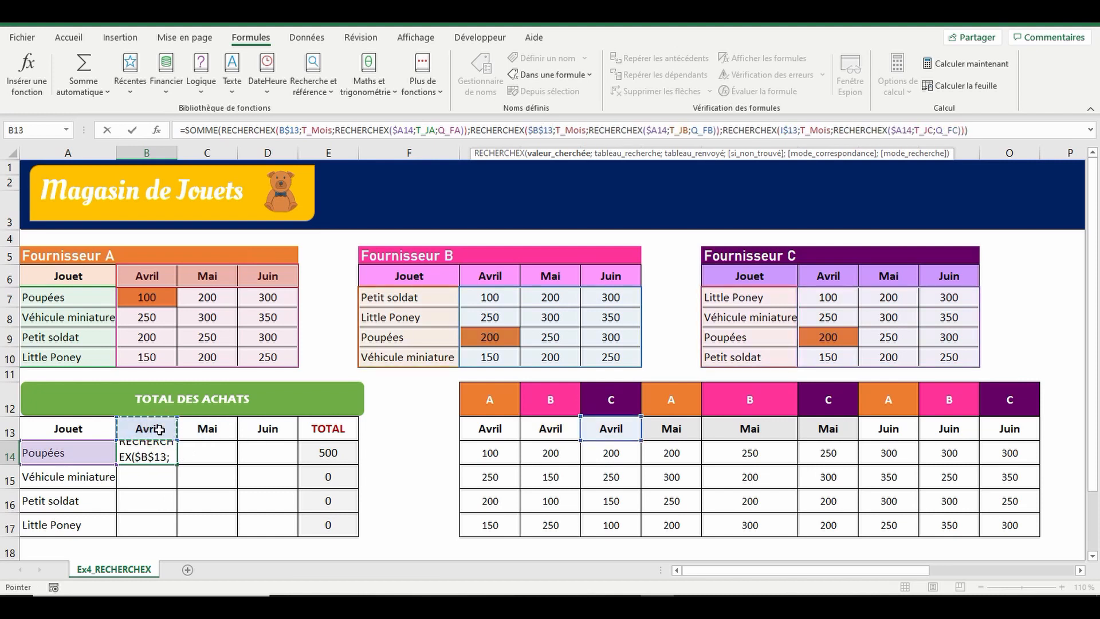
pyautogui.press('F4')
# Replace the month reference I$13 in the supplier C lookup of B14's formula with B$13
pyautogui.doubleClick(653, 131)
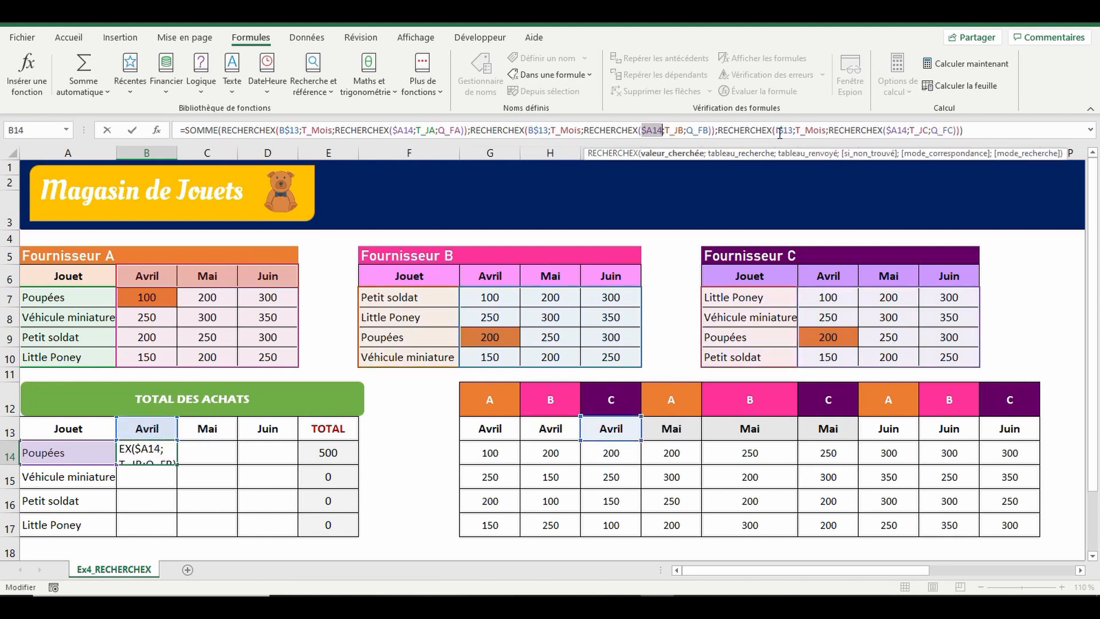
pyautogui.click(781, 132)
pyautogui.doubleClick(781, 131)
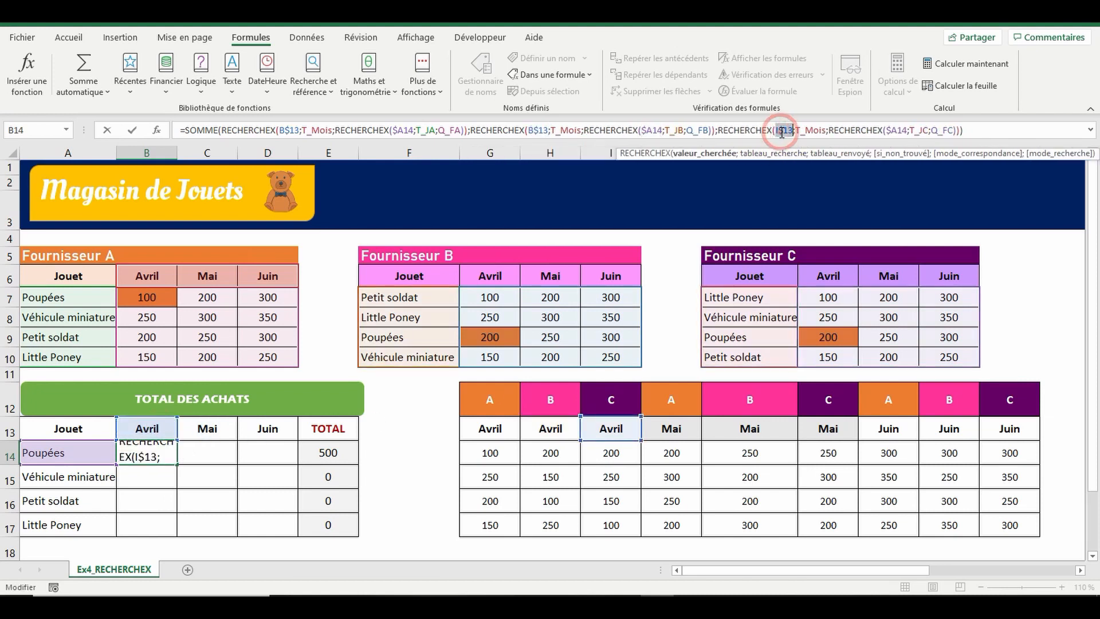
pyautogui.click(155, 433)
pyautogui.press('F4')
pyautogui.press('F4')
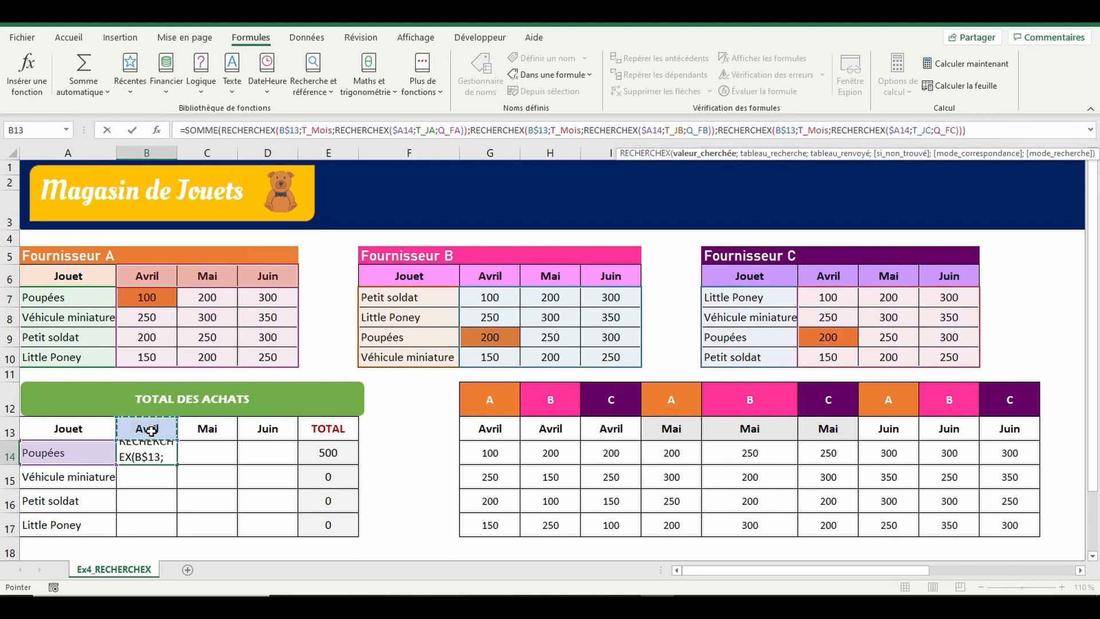
# Validate B14's SOMME formula and fill it across the toy and month cells B14:D17 of TOTAL DES ACHATS
pyautogui.press('Return')
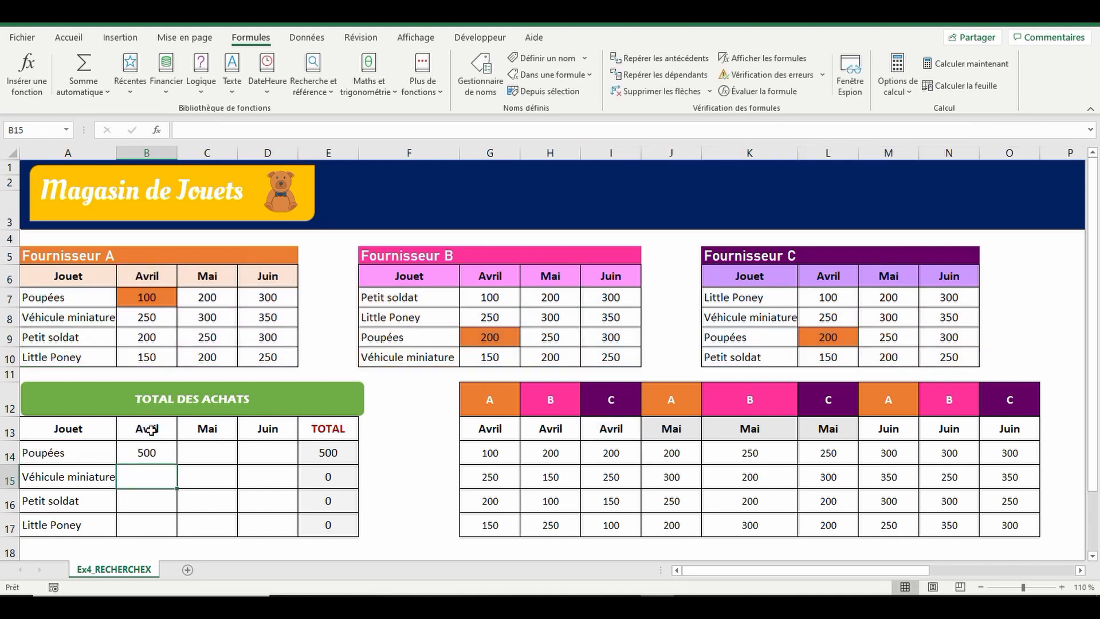
pyautogui.click(153, 454)
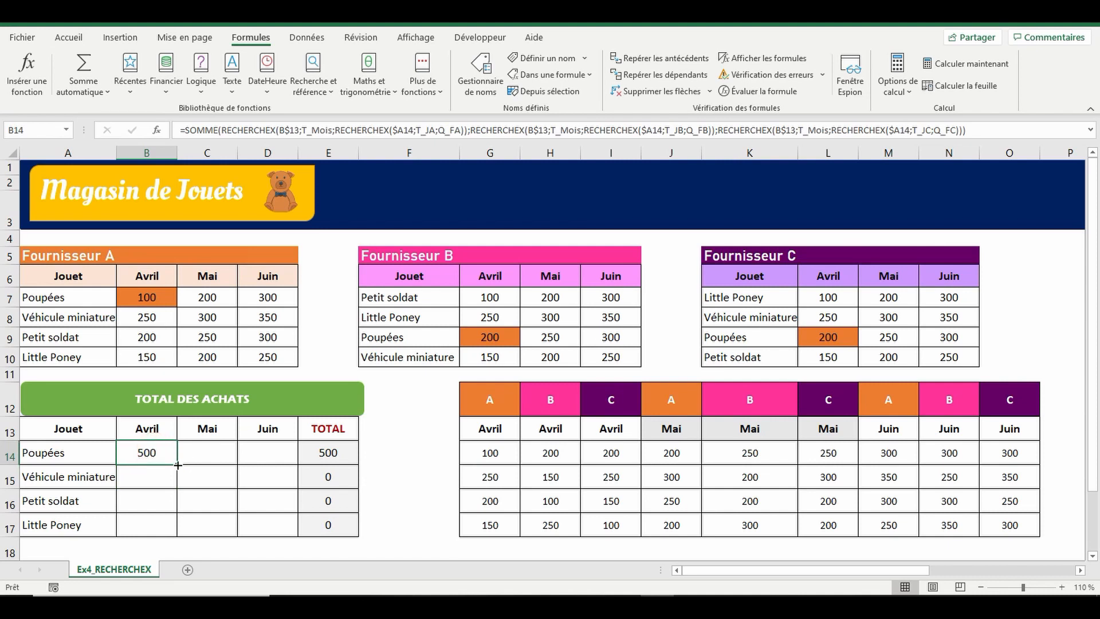
pyautogui.moveTo(177, 465); pyautogui.dragTo(299, 539)
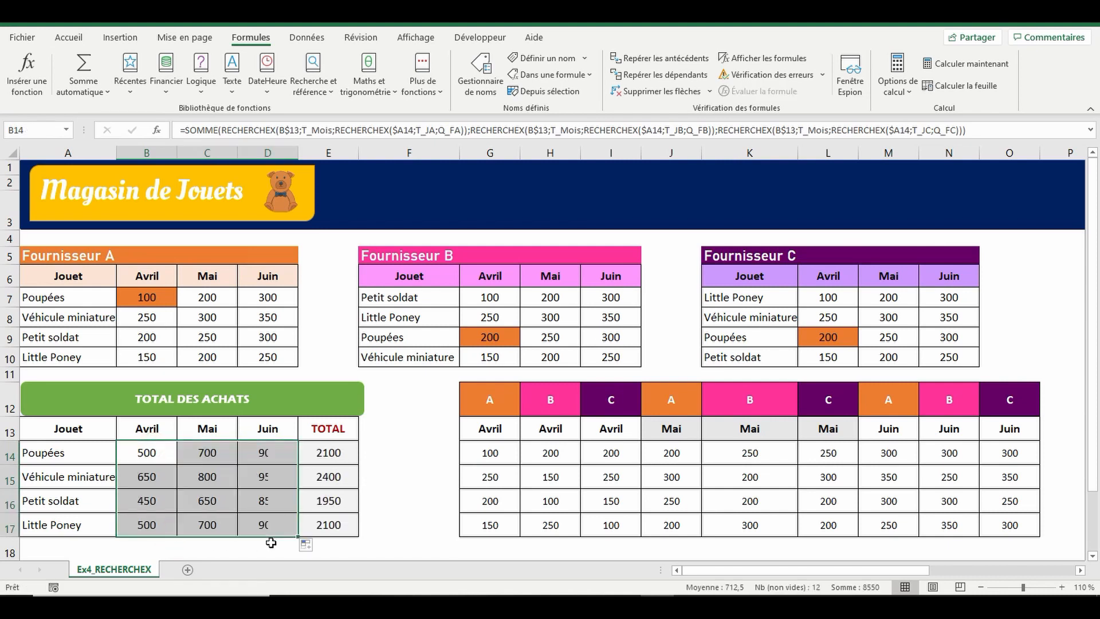
pyautogui.scroll(-2, 281, 470)
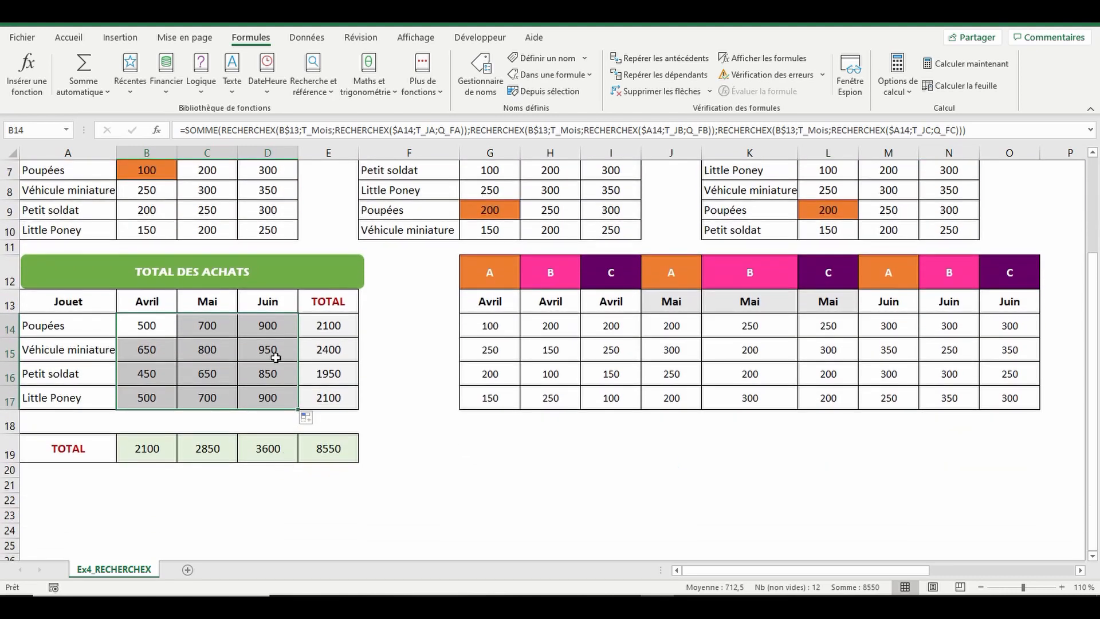
pyautogui.scroll(1, 248, 376)
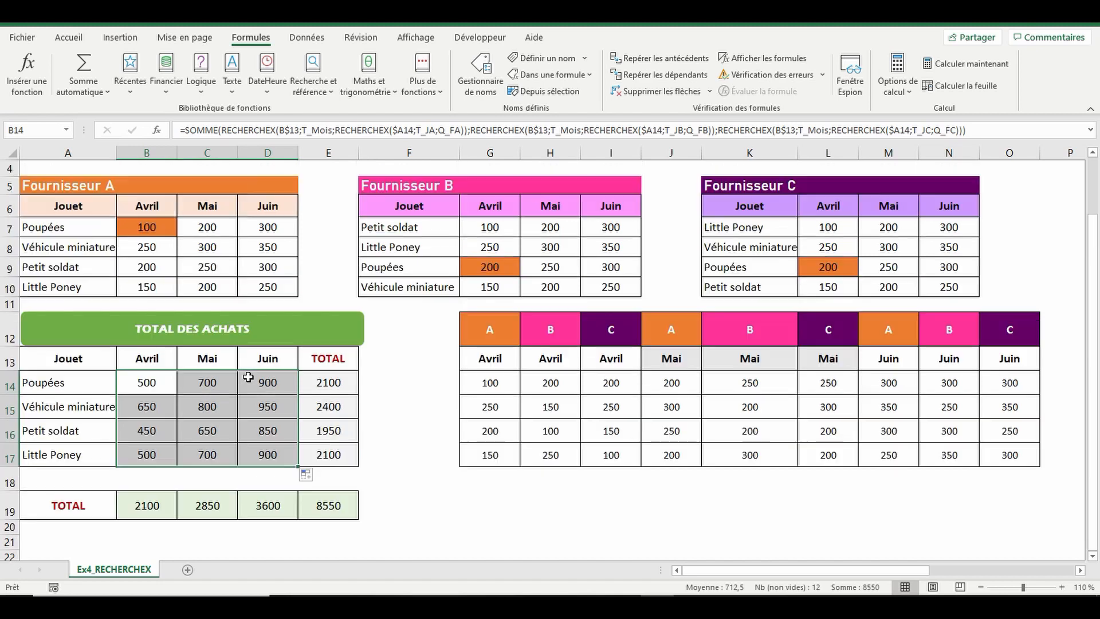
pyautogui.click(164, 387)
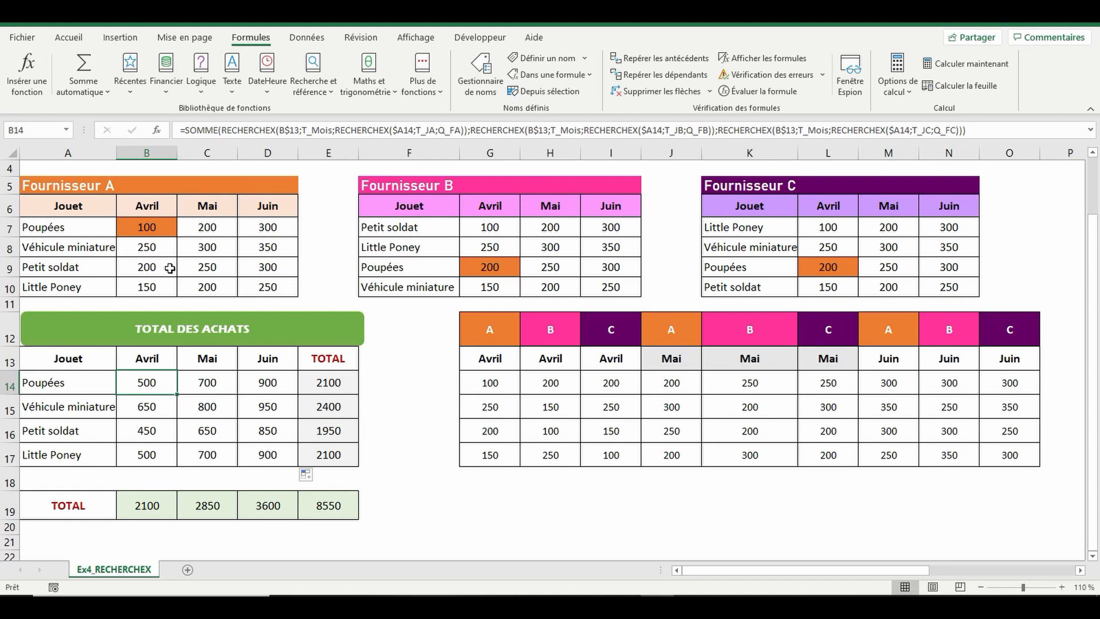
# Set supplier A's April purchases of Poupées in B7 to 1000
pyautogui.click(147, 229)
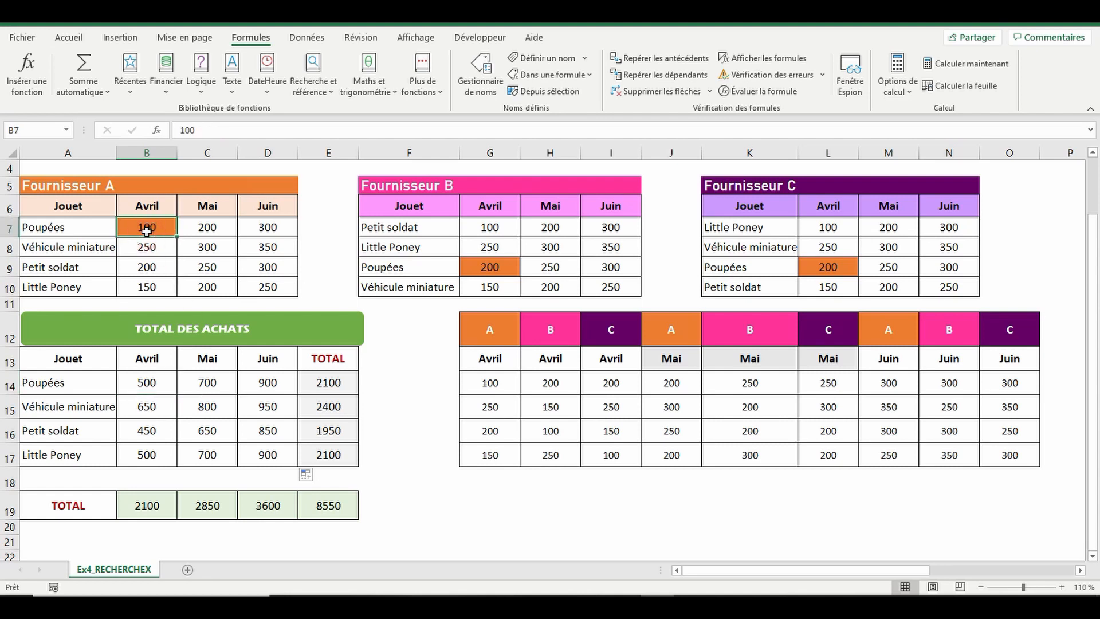
pyautogui.write('100')
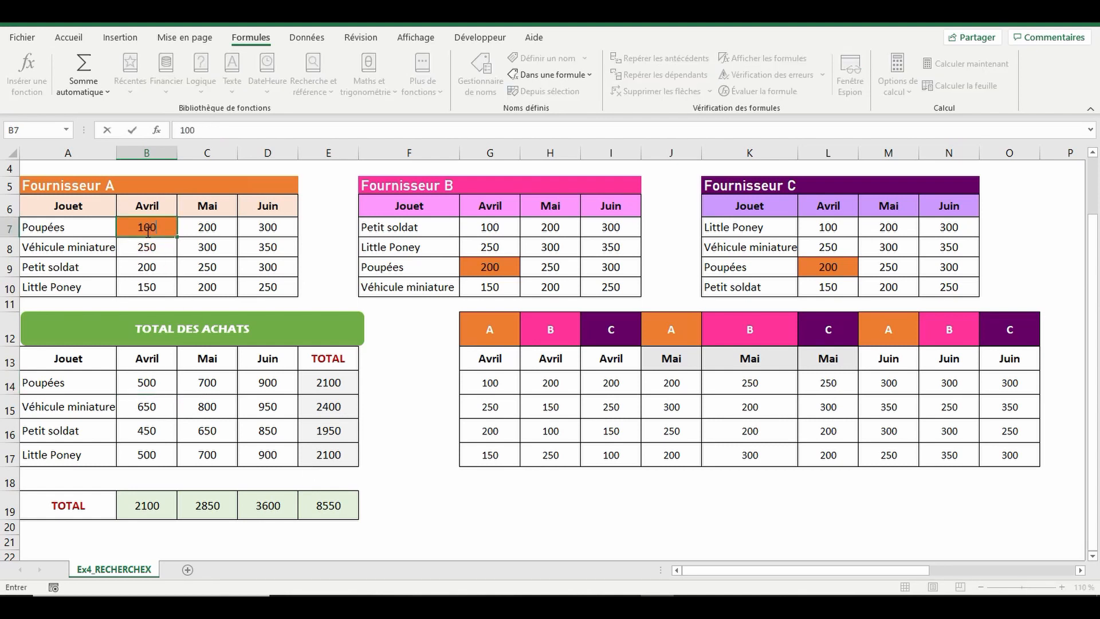
pyautogui.write('0')
pyautogui.press('Return')
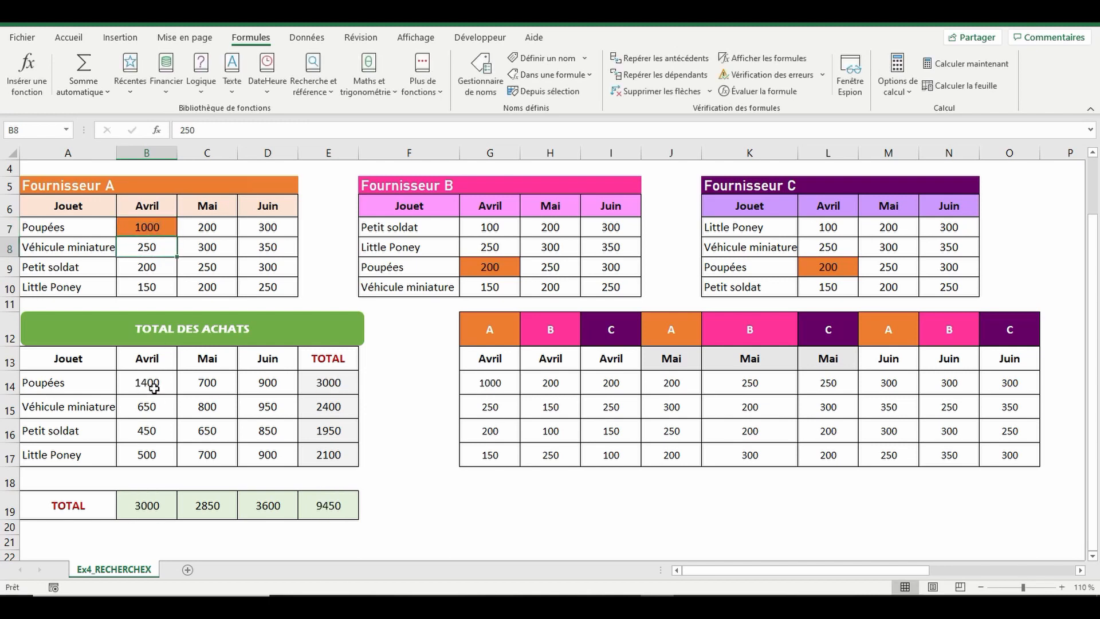
# Set supplier B's May purchases of Little Poney in H8 to 3000
pyautogui.click(544, 252)
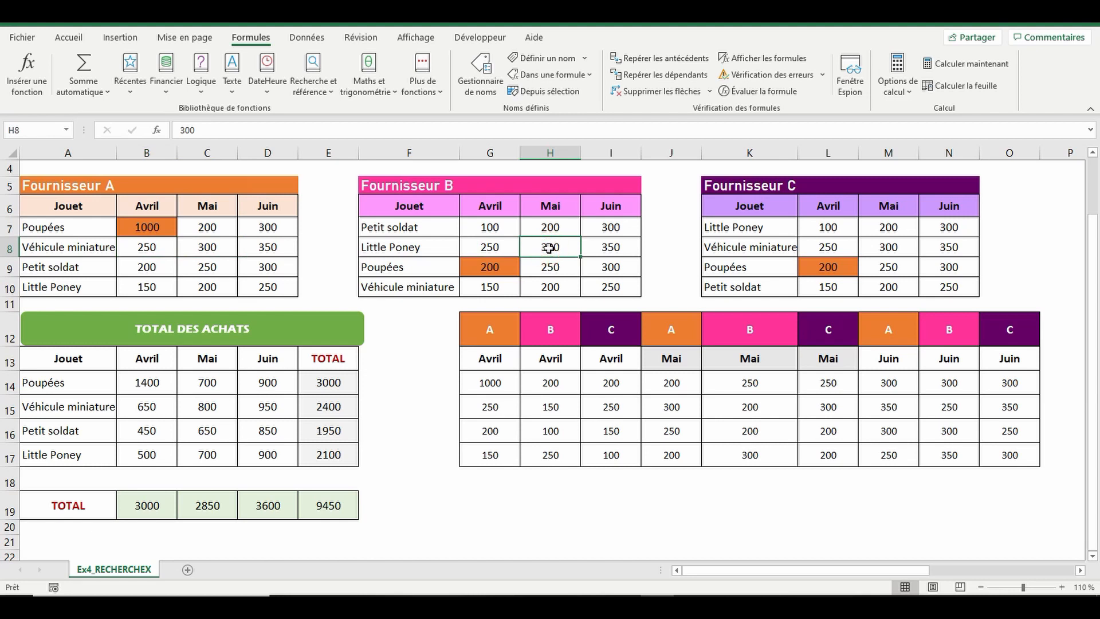
pyautogui.write('30')
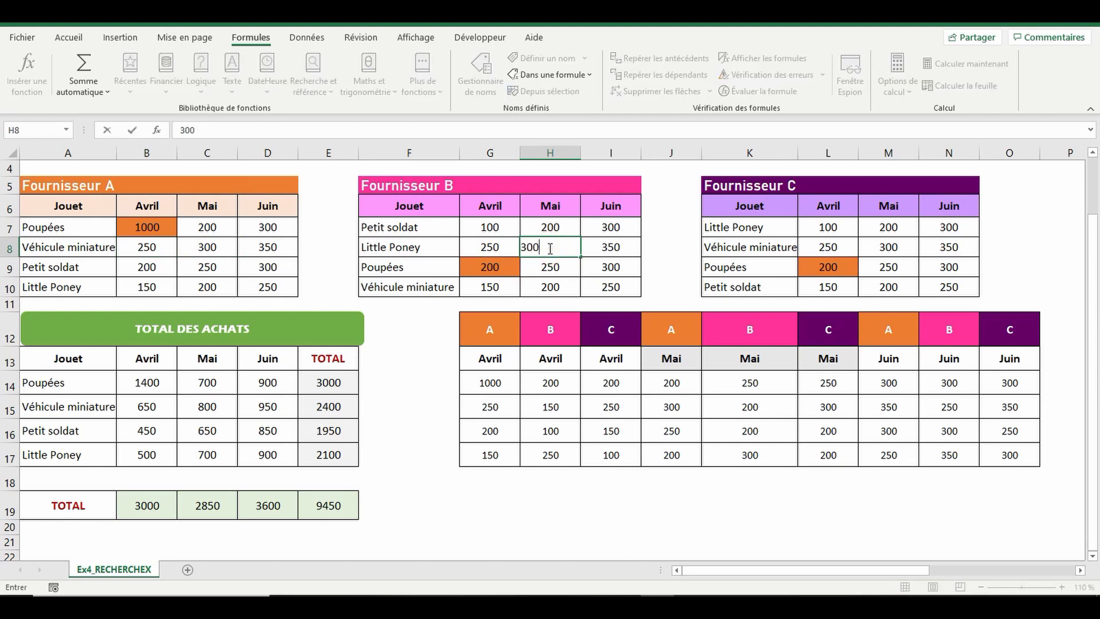
pyautogui.press('Return')
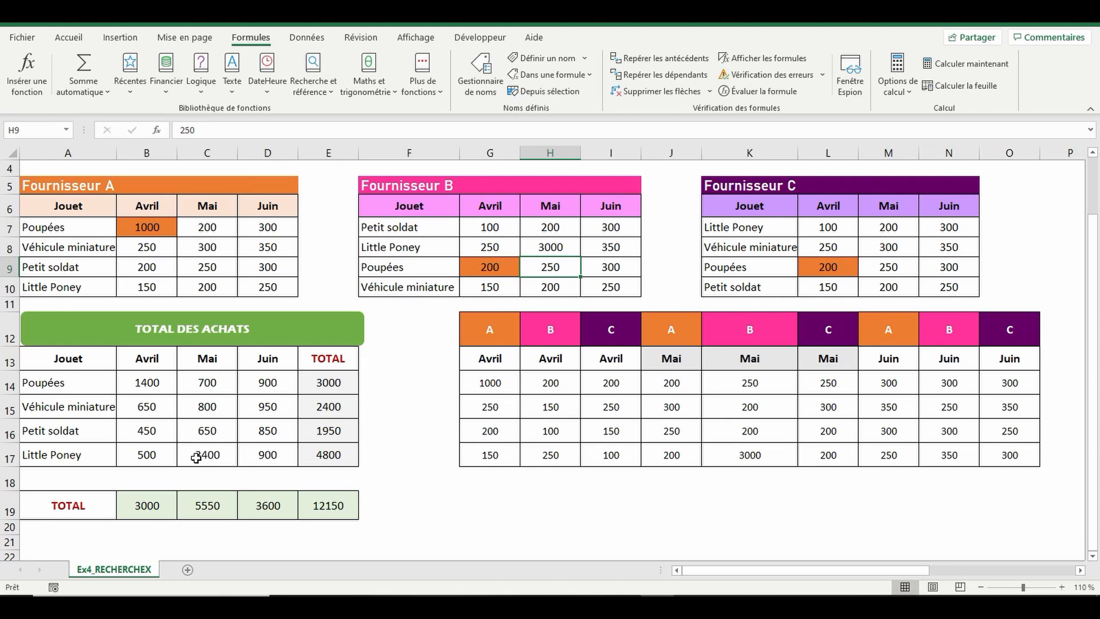
# Change the first toy in TOTAL DES ACHATS, cell A14, to Petit soldat using its list of toys
pyautogui.click(89, 384)
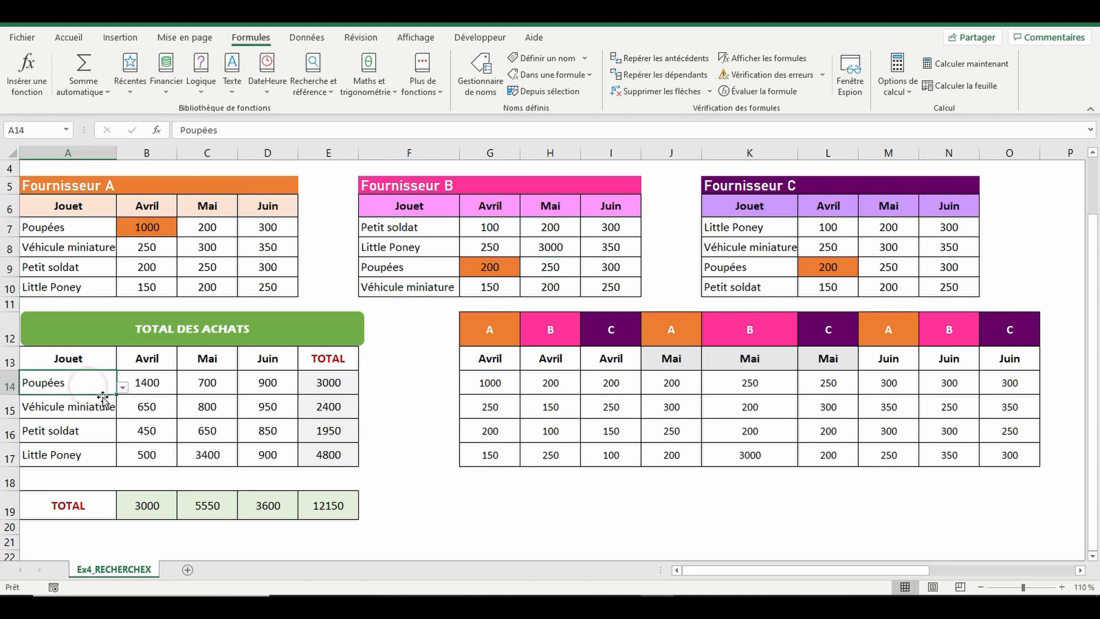
pyautogui.click(123, 388)
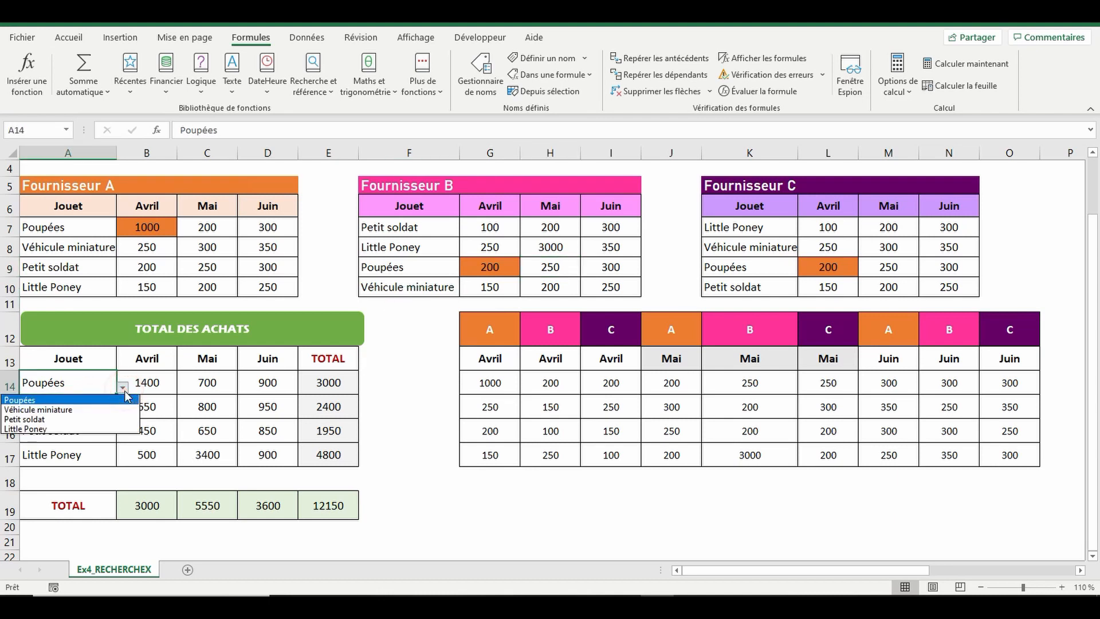
pyautogui.click(84, 419)
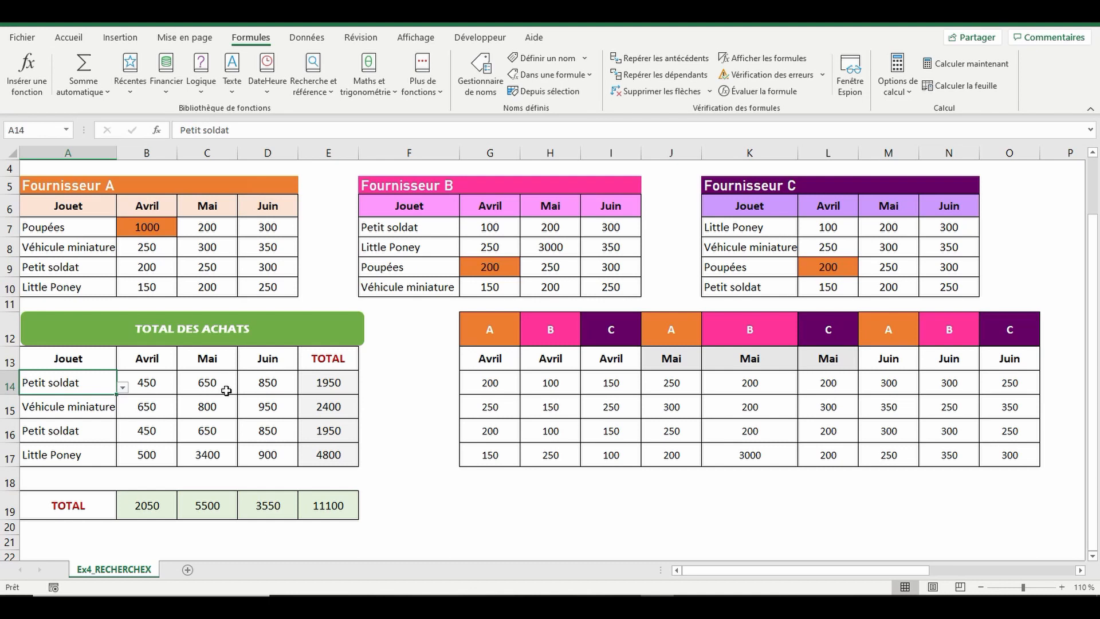
# Clear all contents and formatting from the supplier-by-month helper table in G12:O17
pyautogui.click(490, 330)
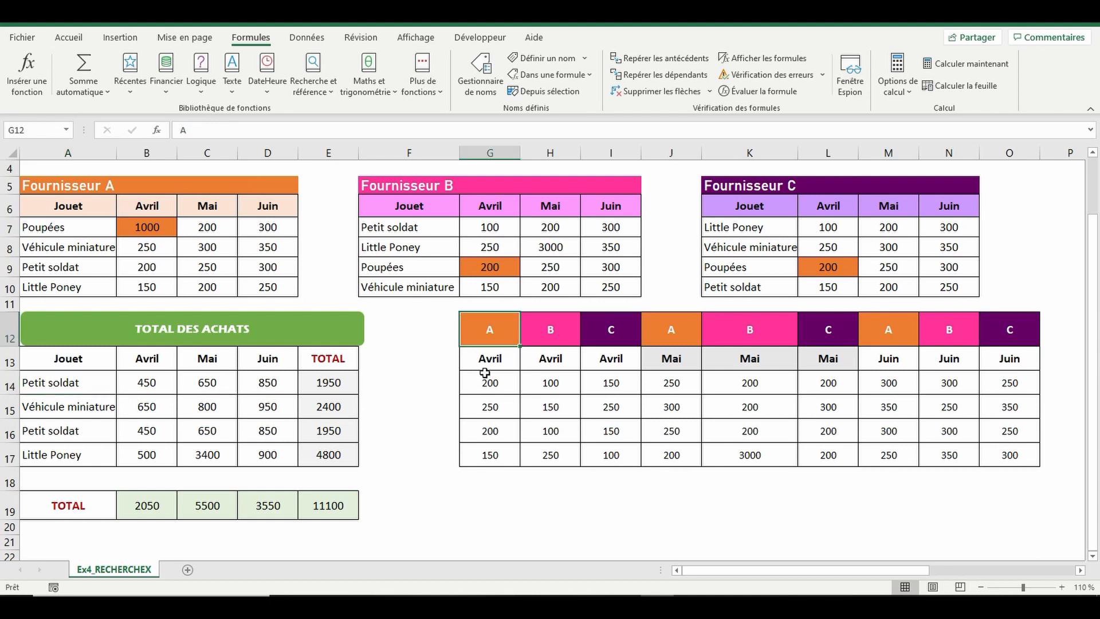
pyautogui.moveTo(489, 329); pyautogui.dragTo(1015, 458)
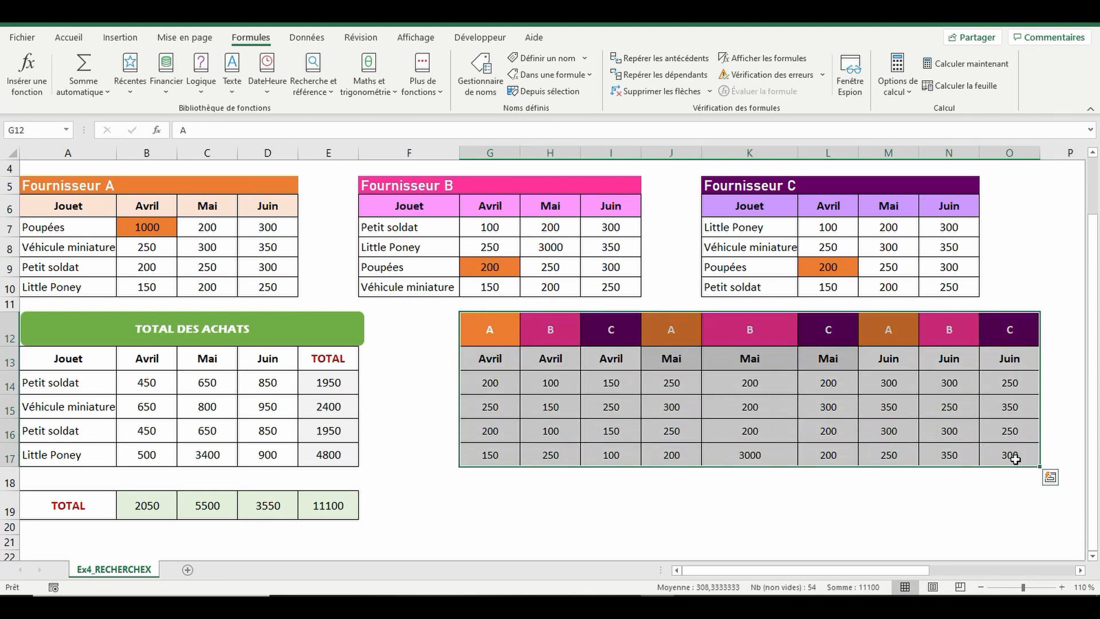
pyautogui.click(80, 39)
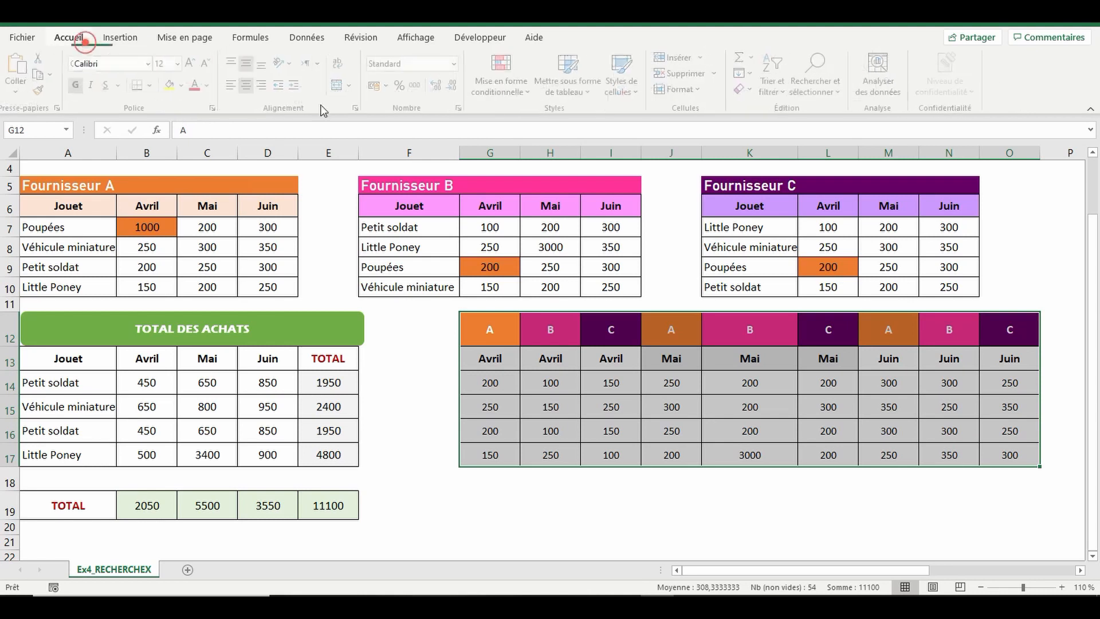
pyautogui.click(752, 92)
pyautogui.click(762, 107)
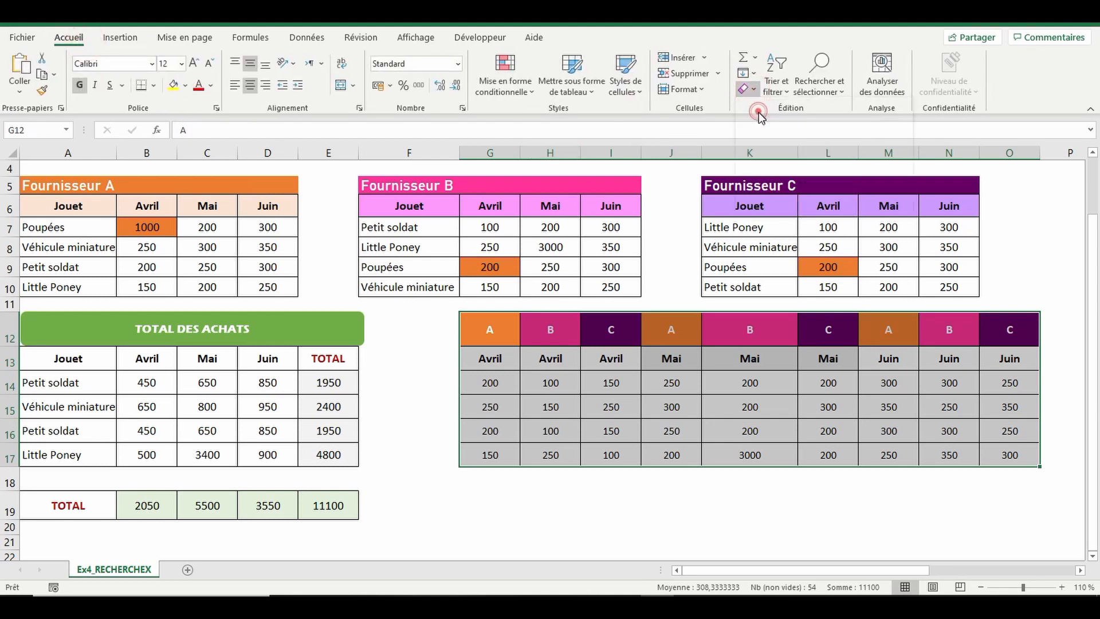
pyautogui.click(447, 441)
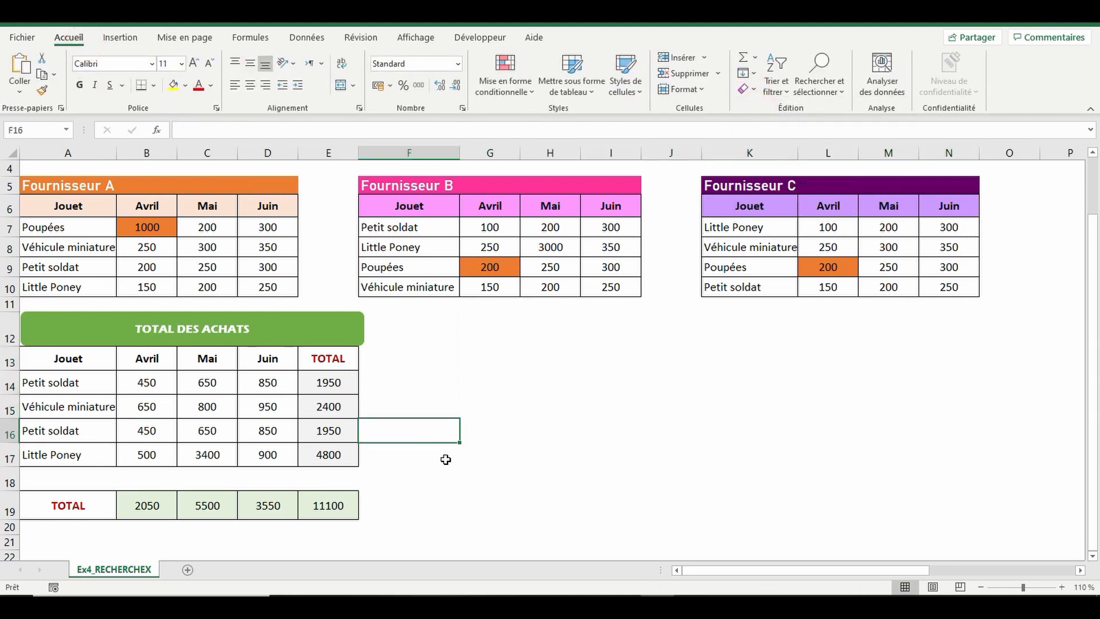